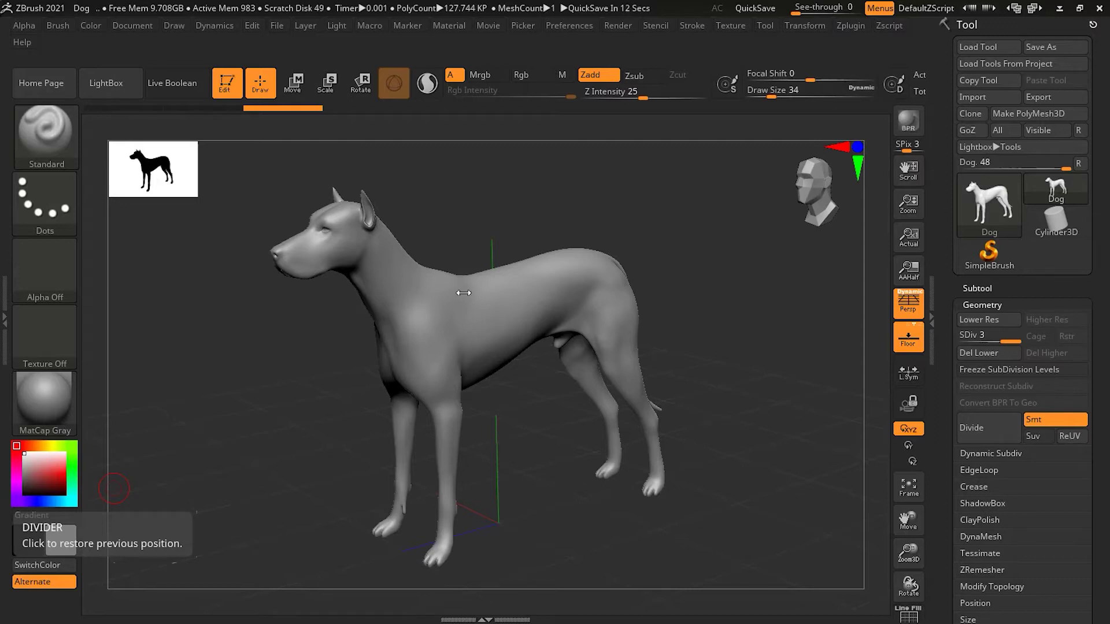
Step: Append a Sphere3D mesh as a new subtool alongside the dog
click(992, 304)
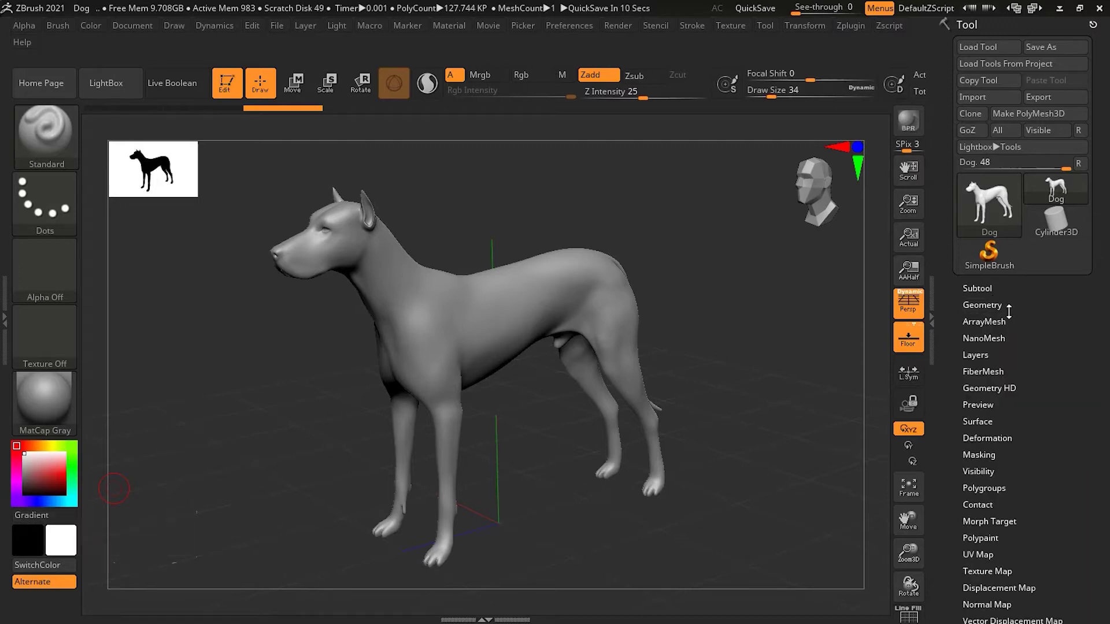
click(977, 289)
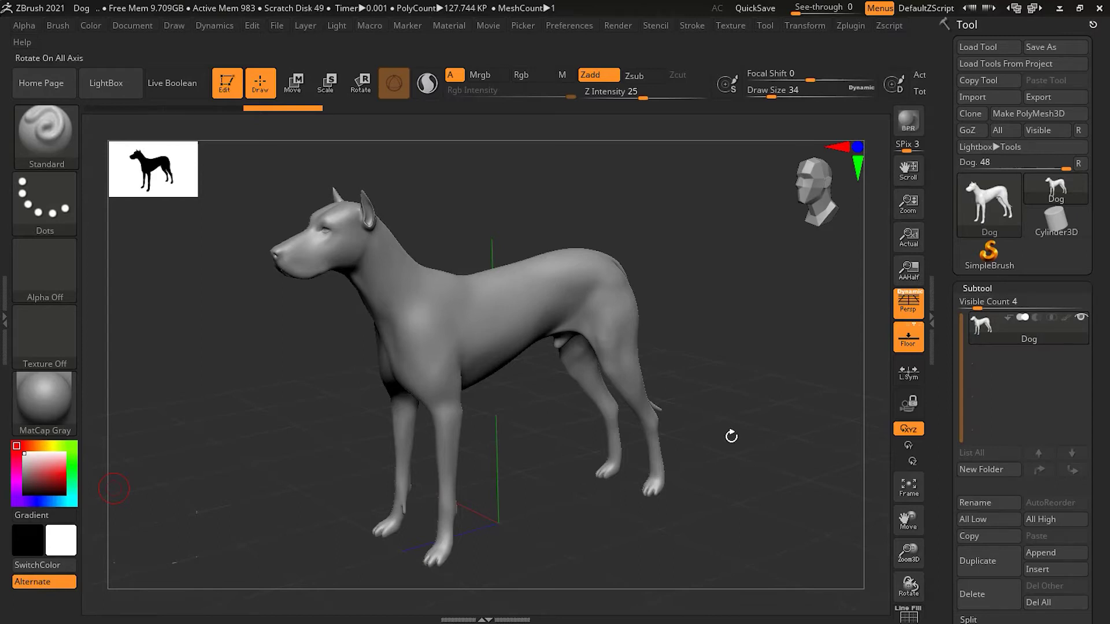
alt+drag(746, 361, 793, 366)
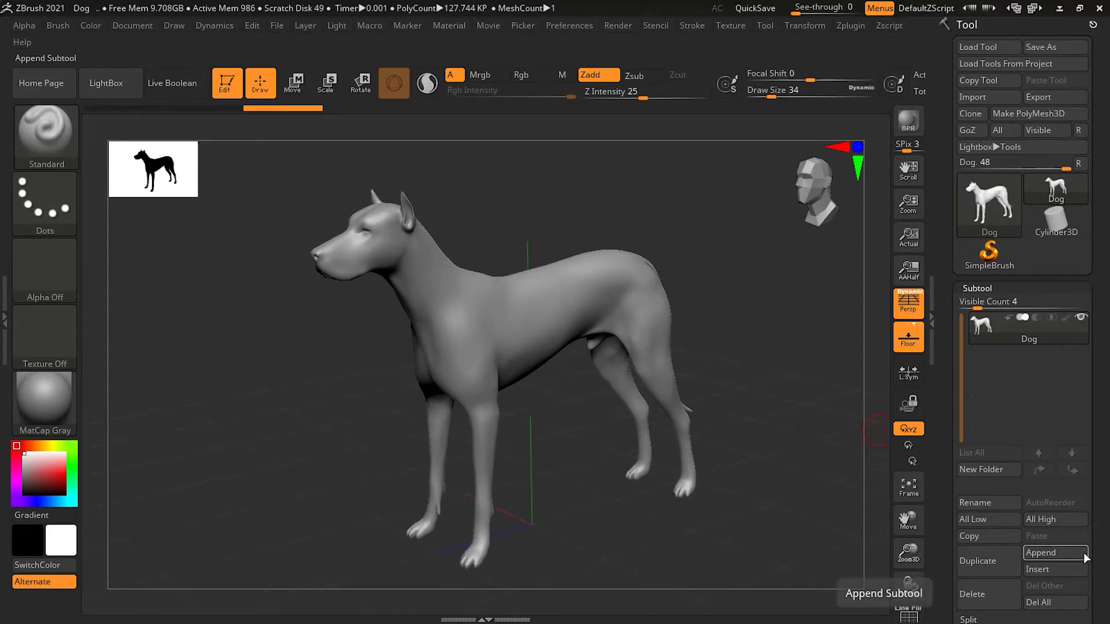
click(1051, 555)
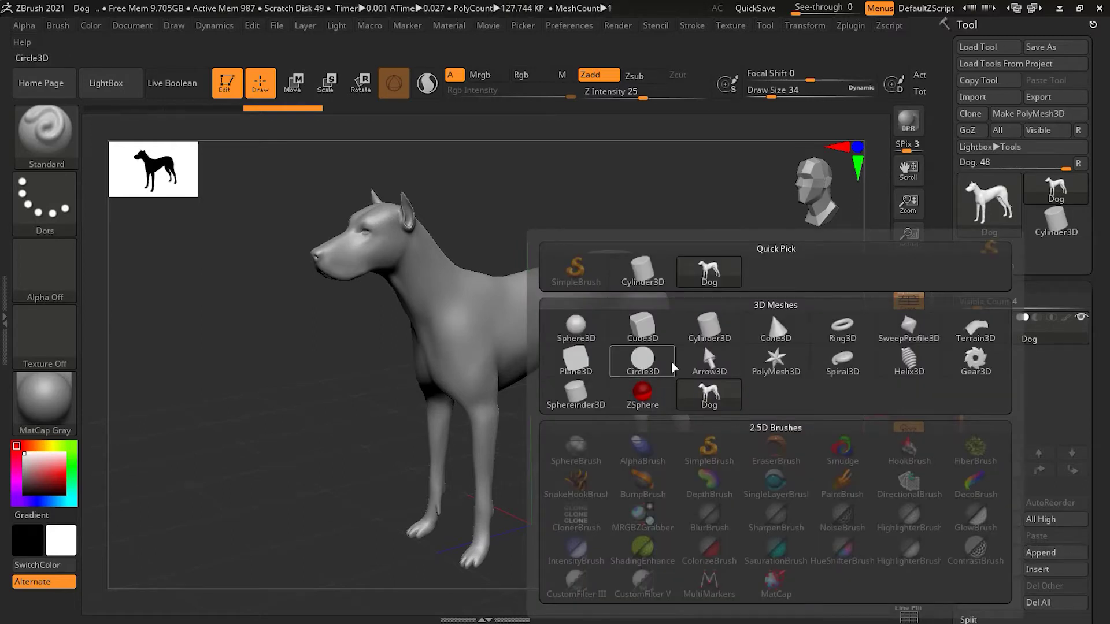
click(583, 327)
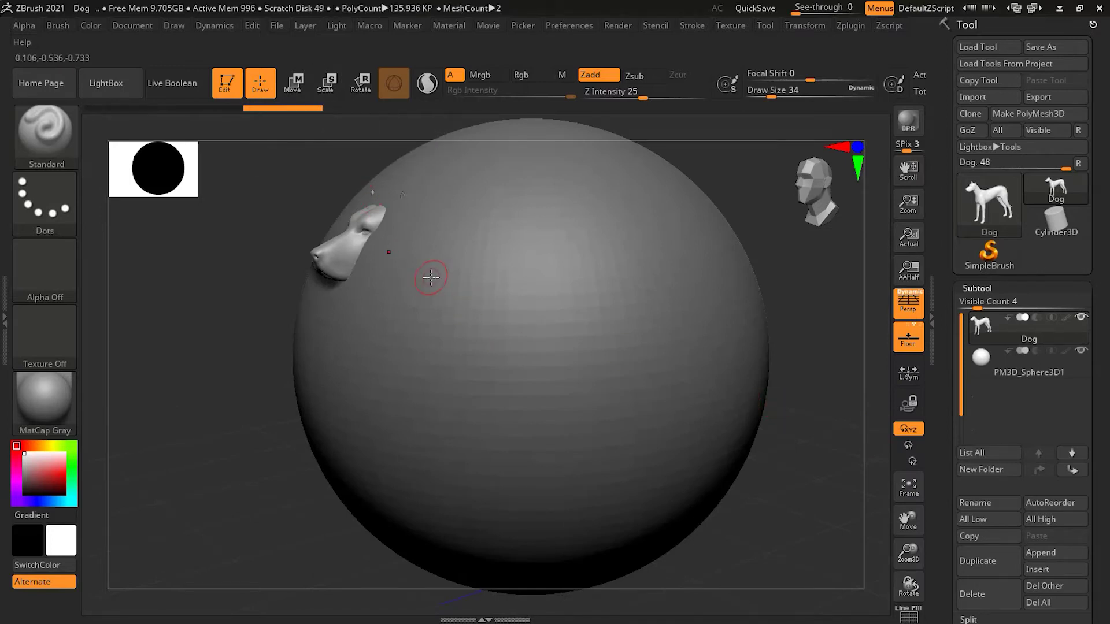
Step: Scale the appended sphere down and position it so that it encloses the dog's head
key(e)
drag(529, 358, 536, 521)
key(ctrl+z)
key(ctrl+z)
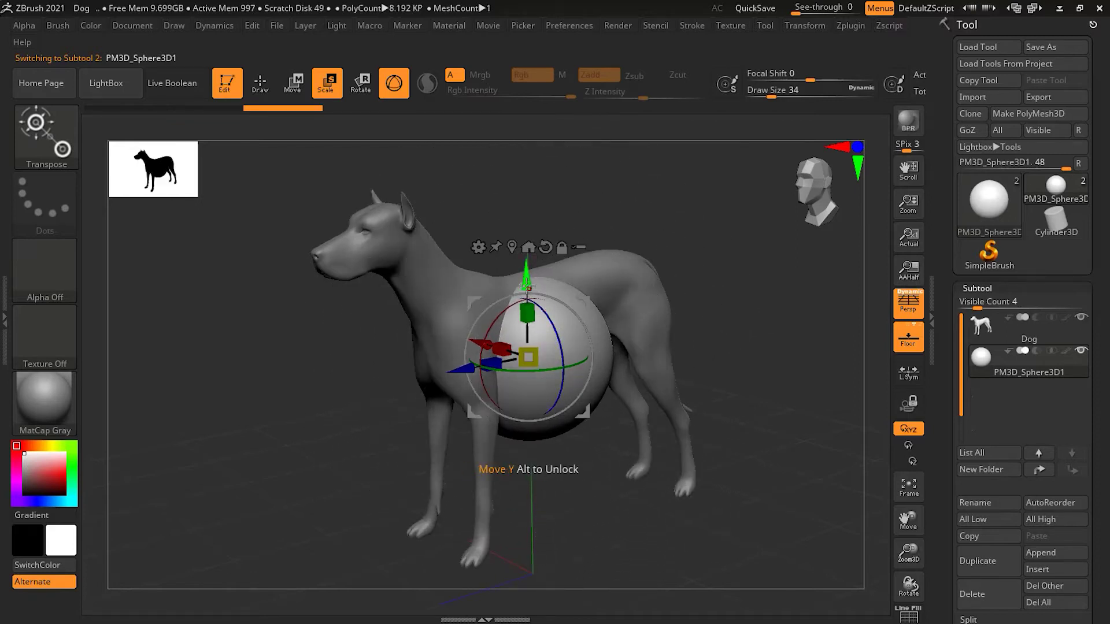
drag(526, 283, 522, 120)
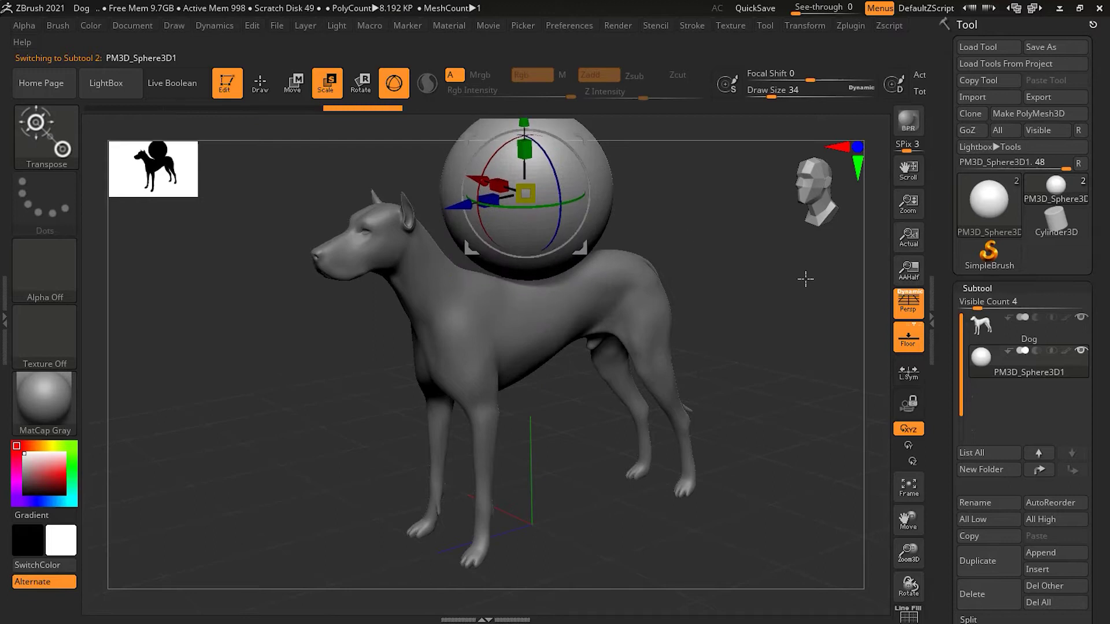
alt+drag(768, 335, 766, 389)
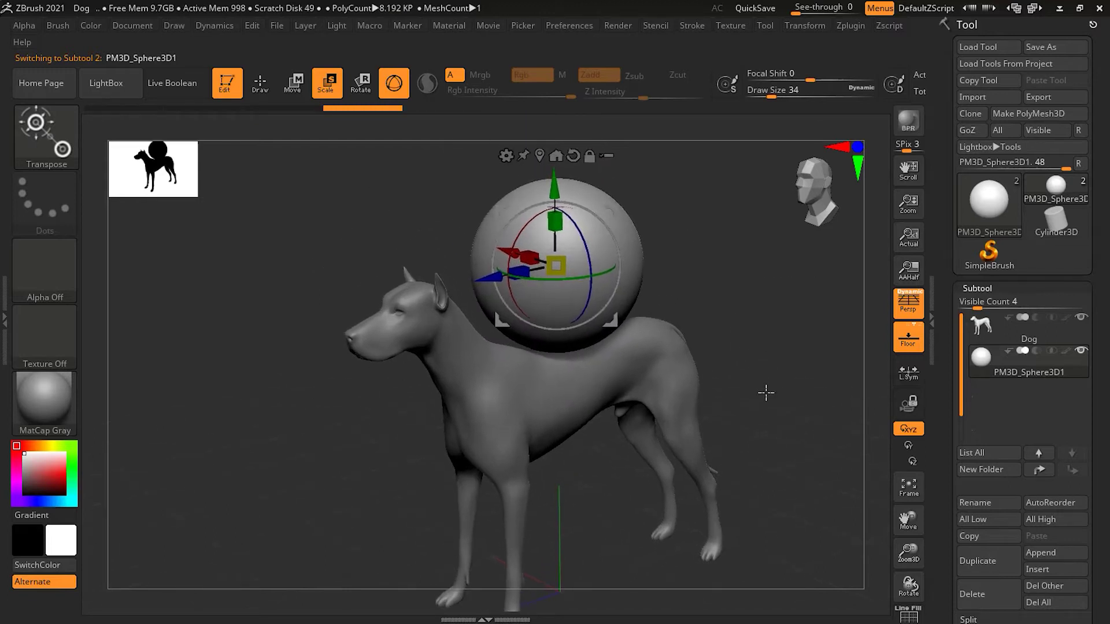
drag(555, 289, 386, 311)
mouse_move(351, 451)
mouse_down()
mouse_move(302, 431)
mouse_move(339, 449)
mouse_move(300, 441)
mouse_move(434, 436)
mouse_move(365, 436)
mouse_up()
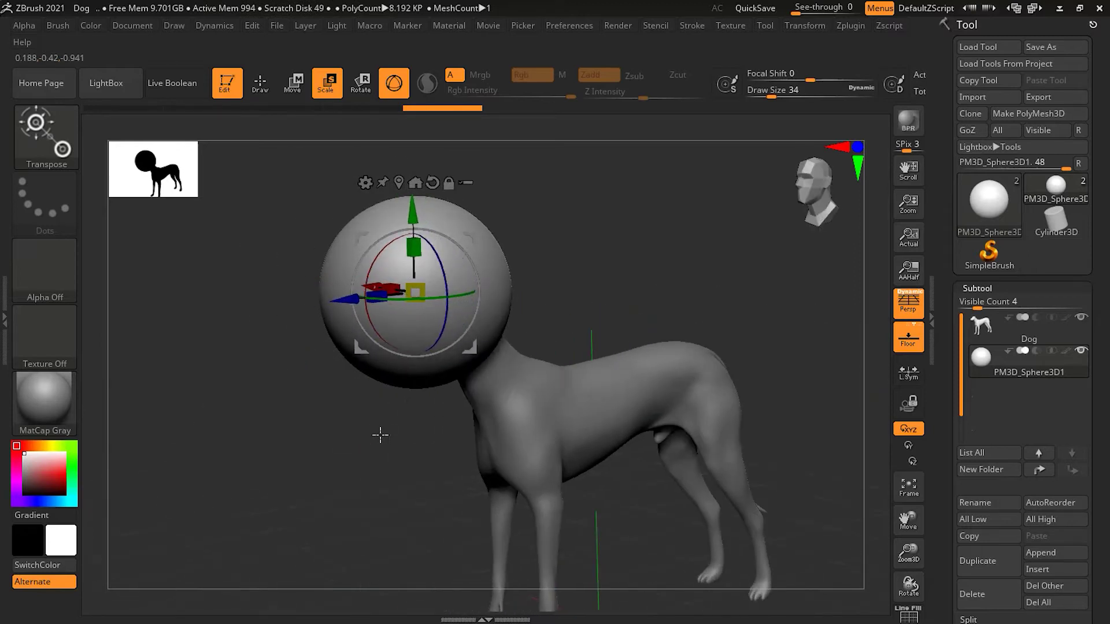
Step: Return to Draw mode and make the Dog subtool active, keeping the sphere visible
key(q)
mouse_move(1032, 346)
click(1064, 331)
click(1080, 350)
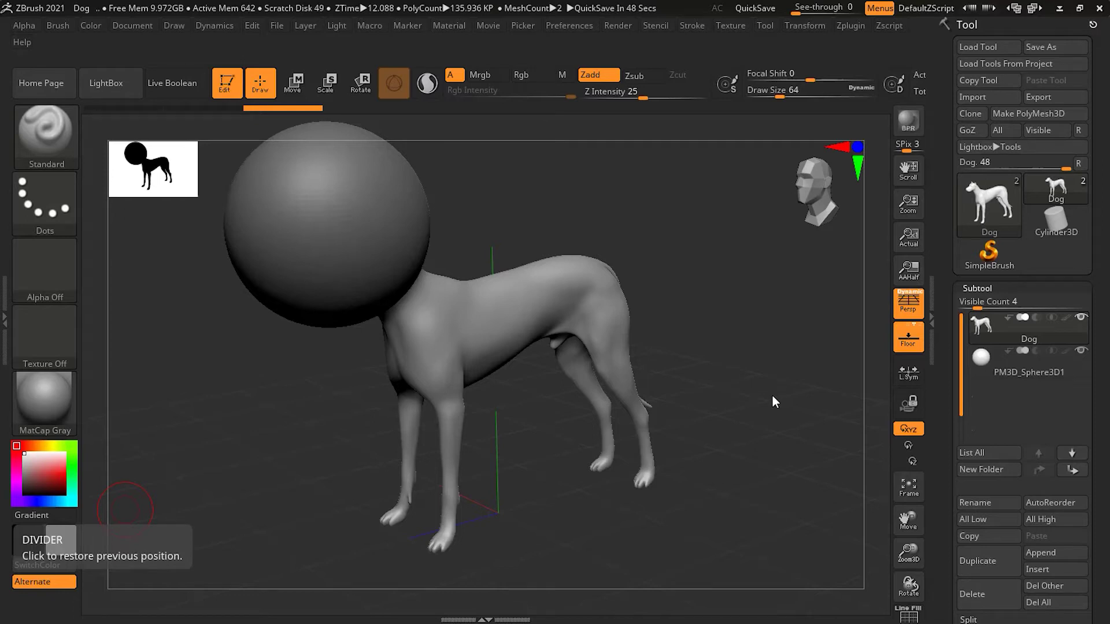
drag(726, 342, 759, 345)
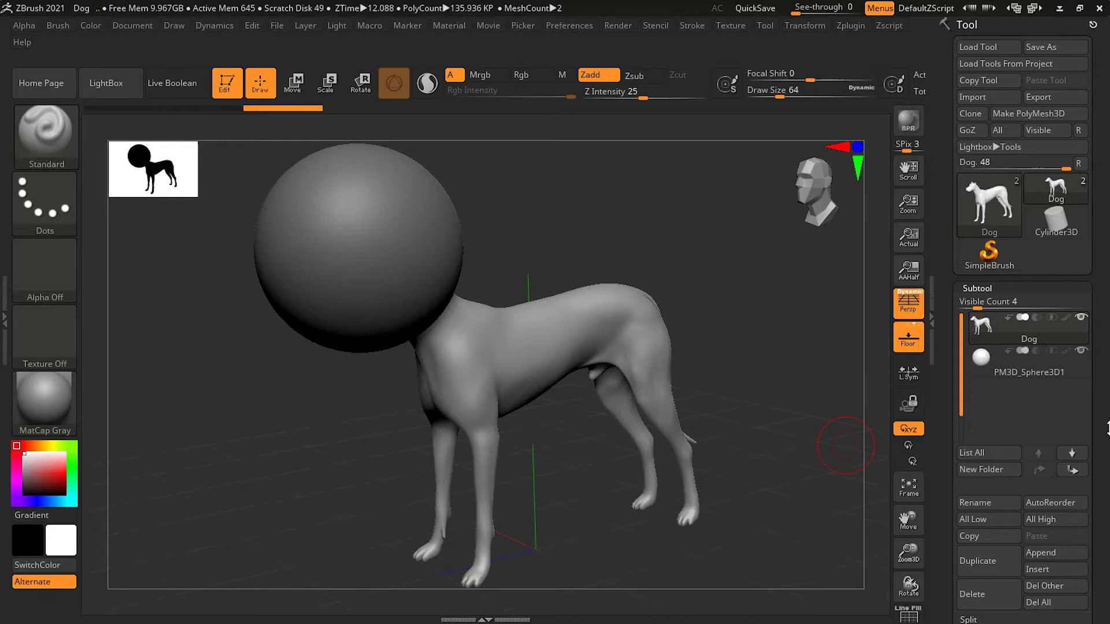
Step: Turn on Live Boolean and set the sphere subtool to subtraction so it cuts away the dog's head
click(178, 89)
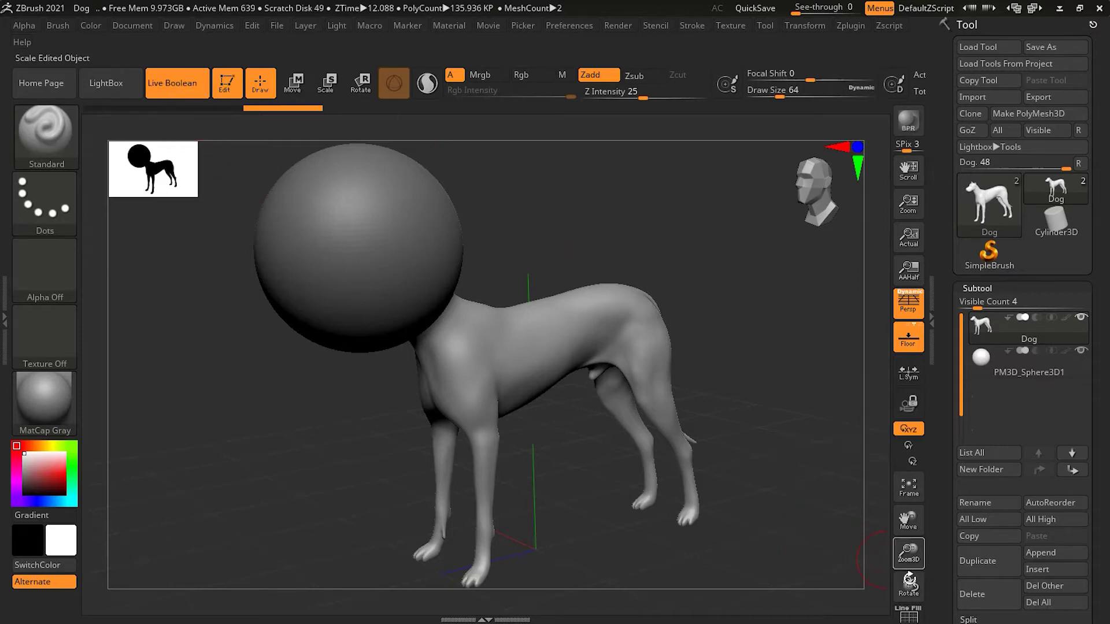
click(909, 614)
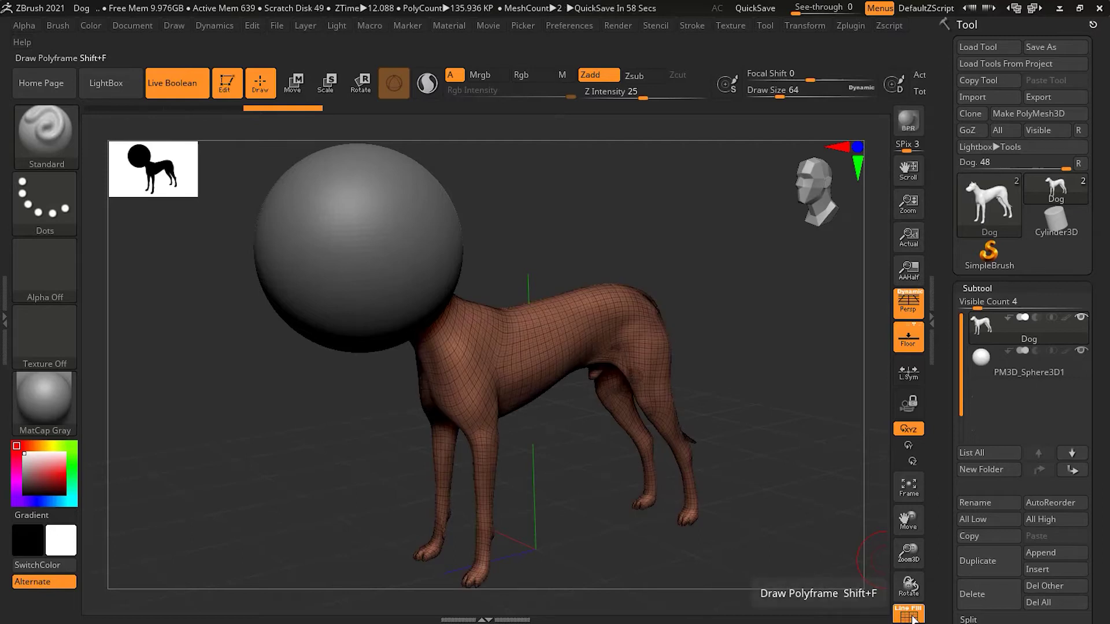
click(909, 615)
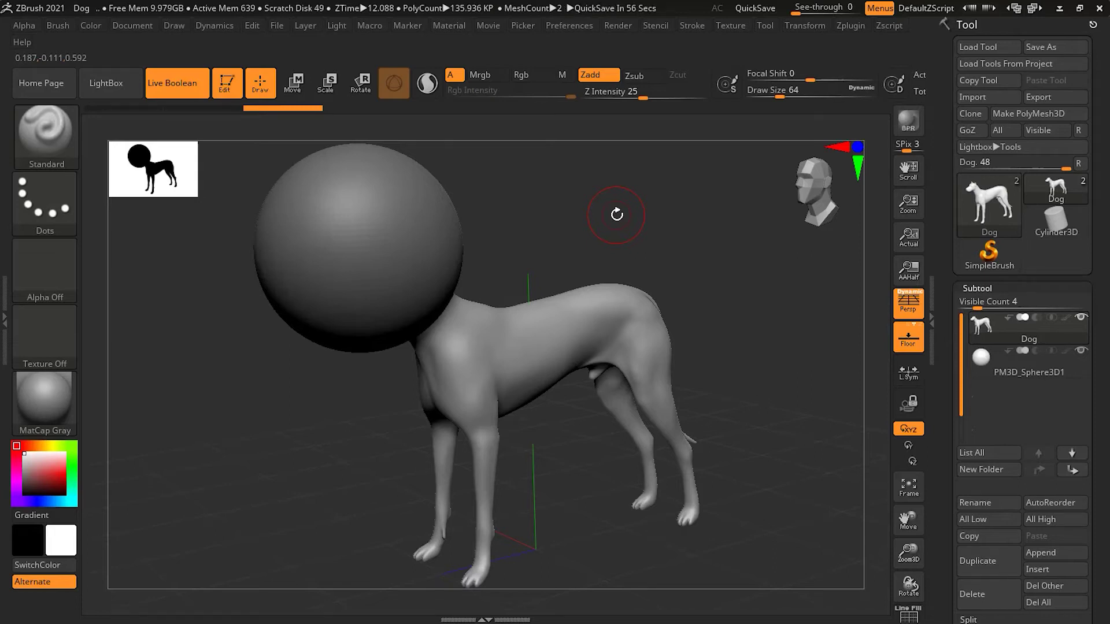
mouse_move(1024, 373)
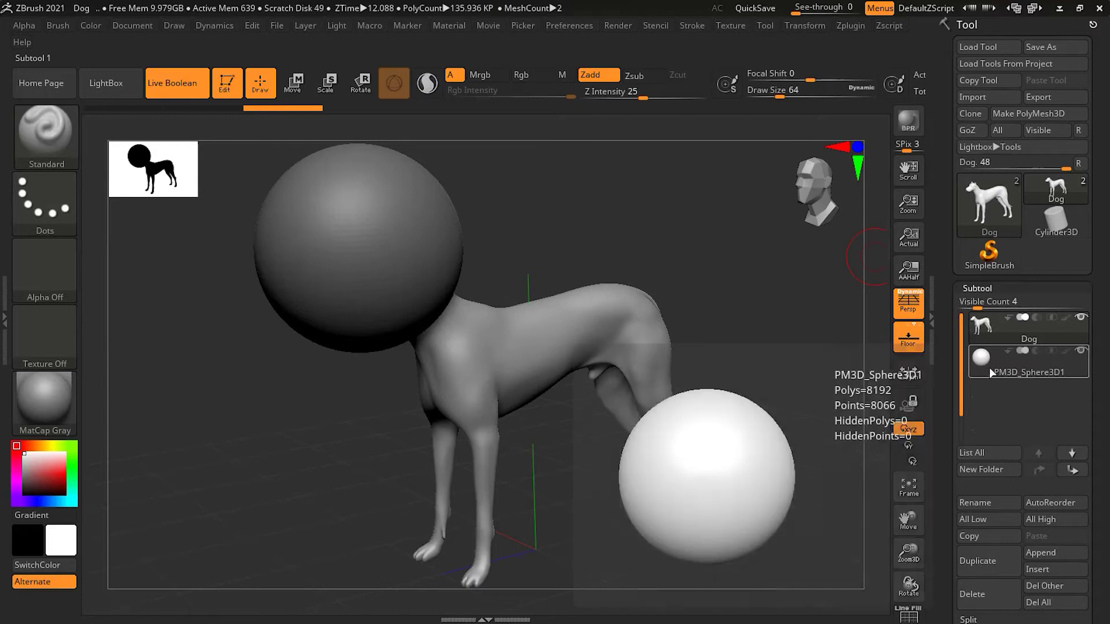
mouse_move(1005, 338)
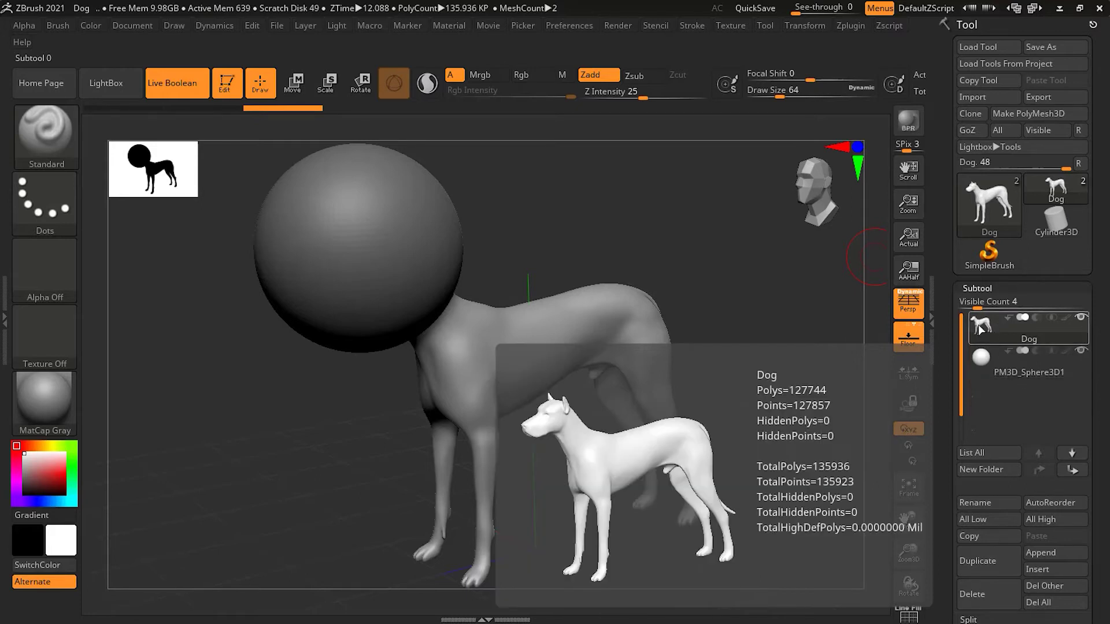
click(1036, 351)
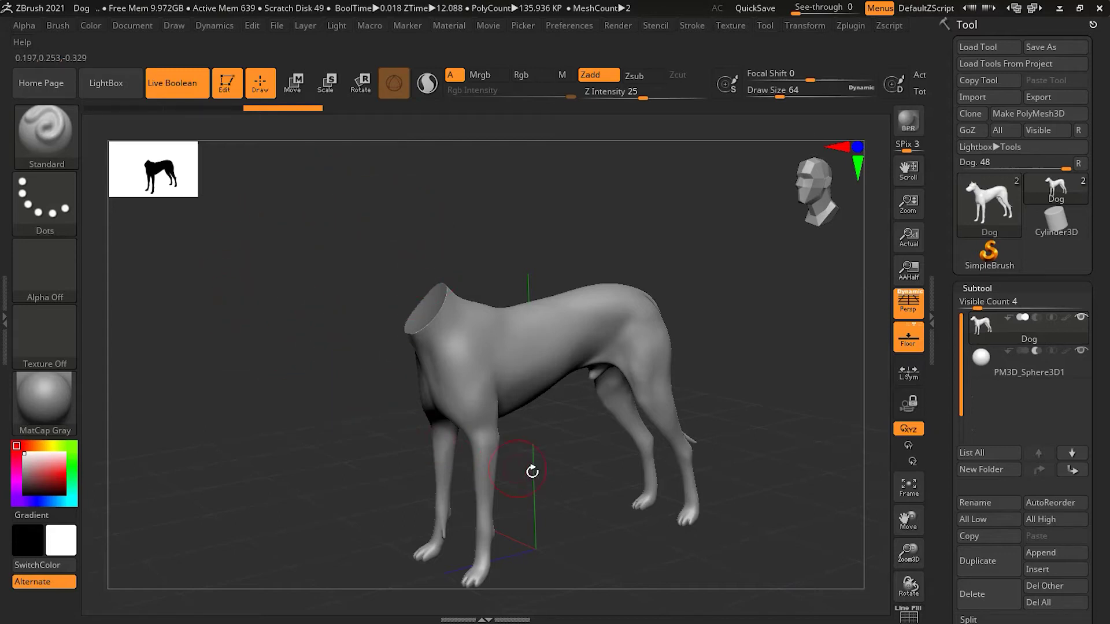
mouse_move(560, 460)
mouse_down()
mouse_move(628, 465)
mouse_move(486, 478)
mouse_move(570, 476)
mouse_move(590, 419)
mouse_move(555, 457)
mouse_move(522, 470)
mouse_move(579, 473)
mouse_move(568, 466)
mouse_move(578, 462)
mouse_up()
Step: Switch the sphere subtool's Boolean operation back to addition
click(1055, 373)
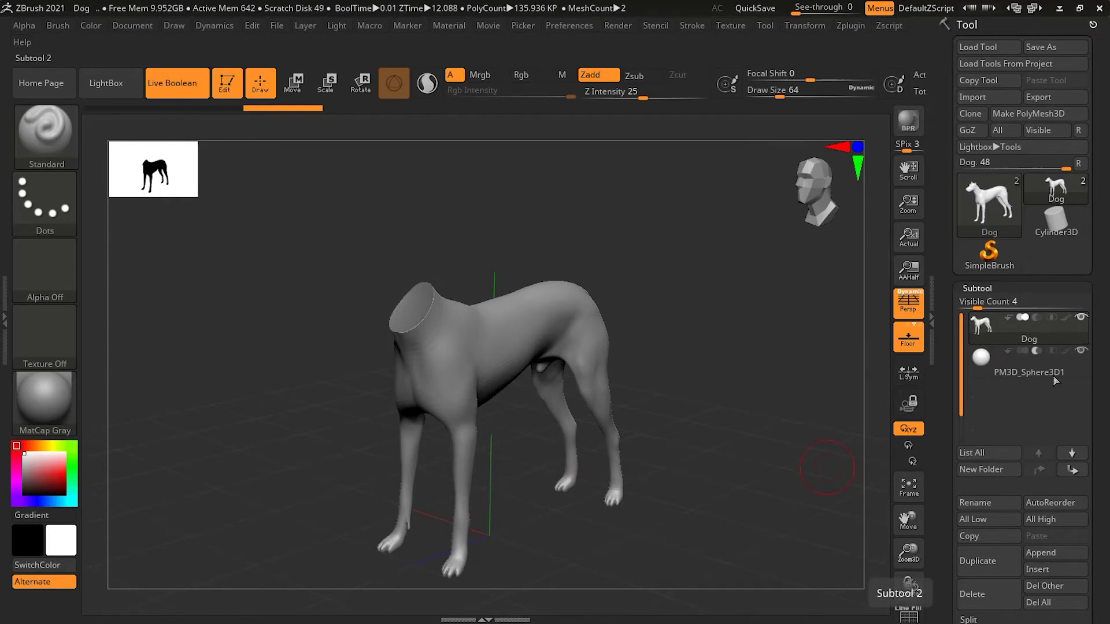
mouse_move(1053, 353)
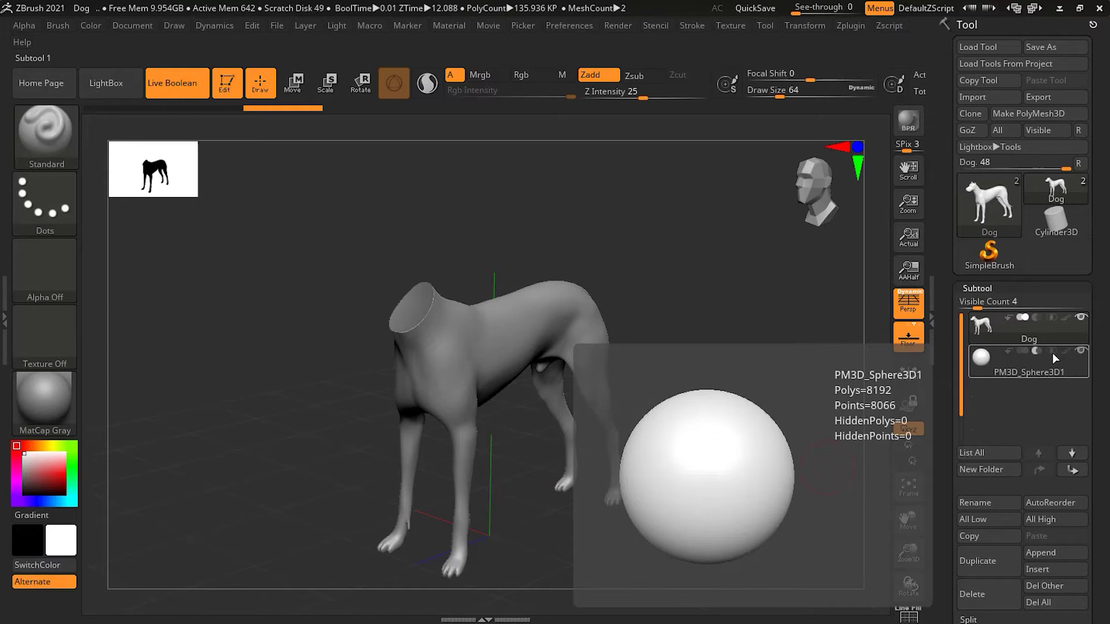
click(1022, 351)
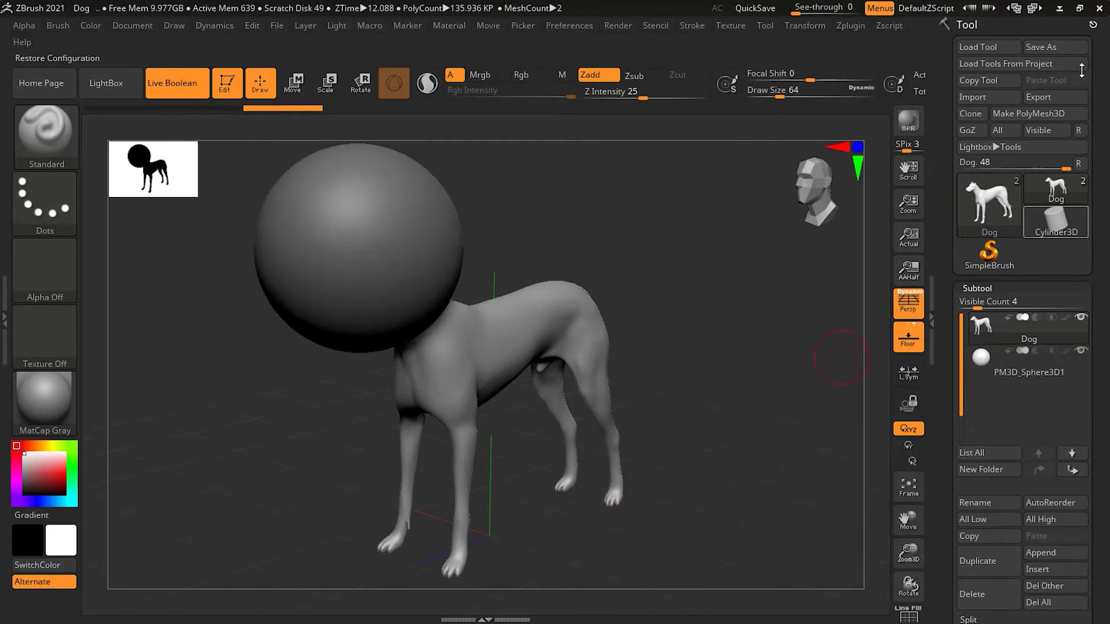
Step: Load the compact_UI interface layout and temporarily enable transparency to inspect the dog's head inside the sphere
click(1033, 8)
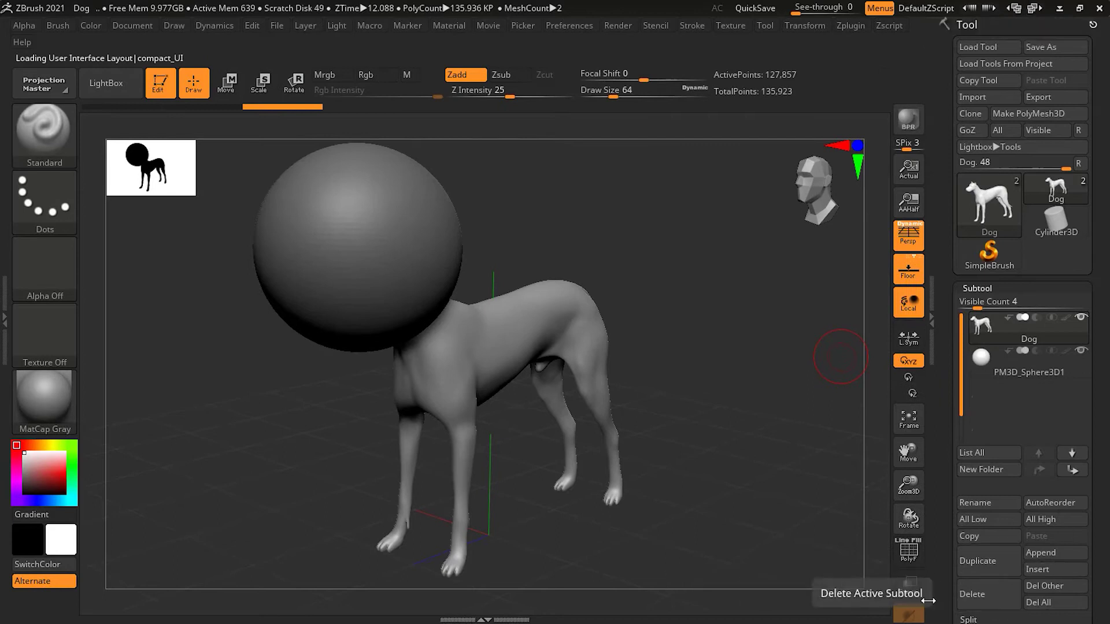
click(908, 585)
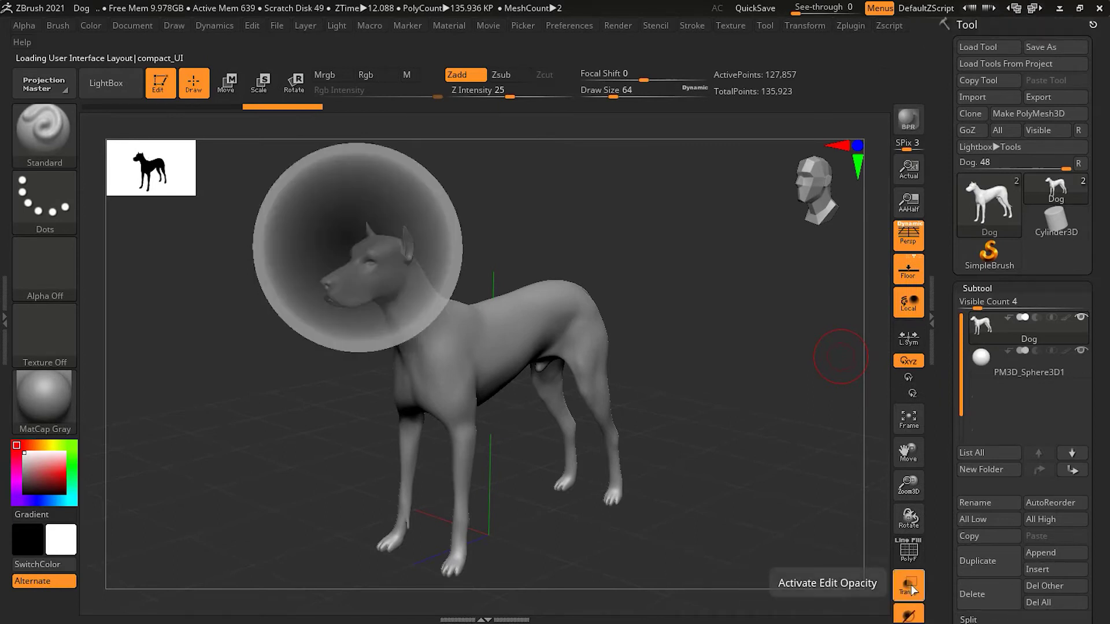
drag(752, 421, 725, 433)
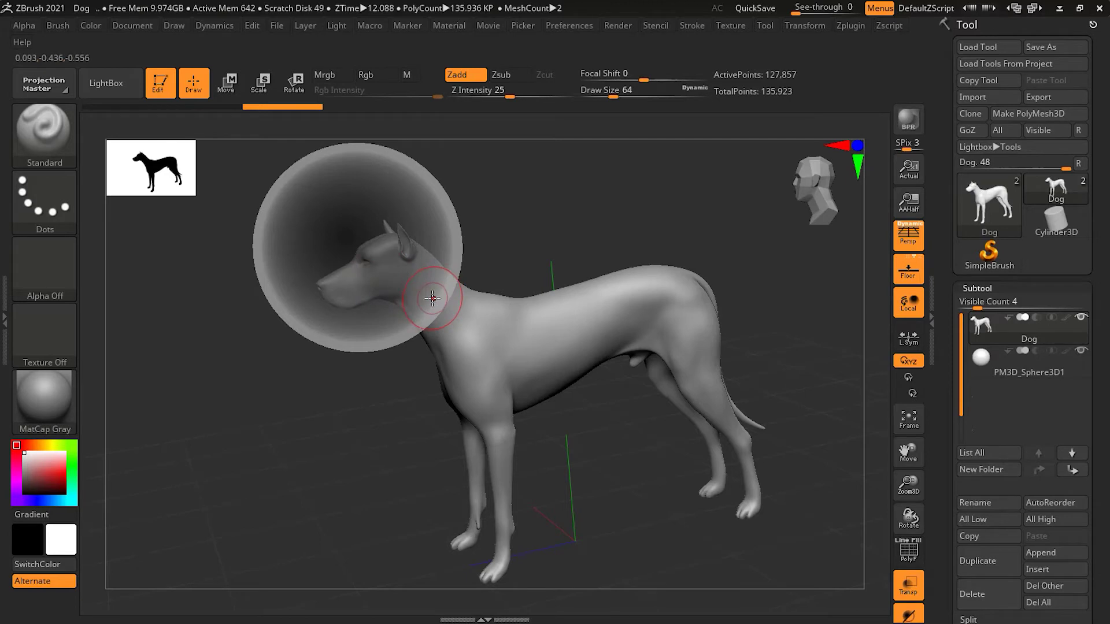
click(909, 588)
Step: Set the sphere subtool to Boolean intersection to preview its overlap with the dog, and restore addition
mouse_move(1046, 367)
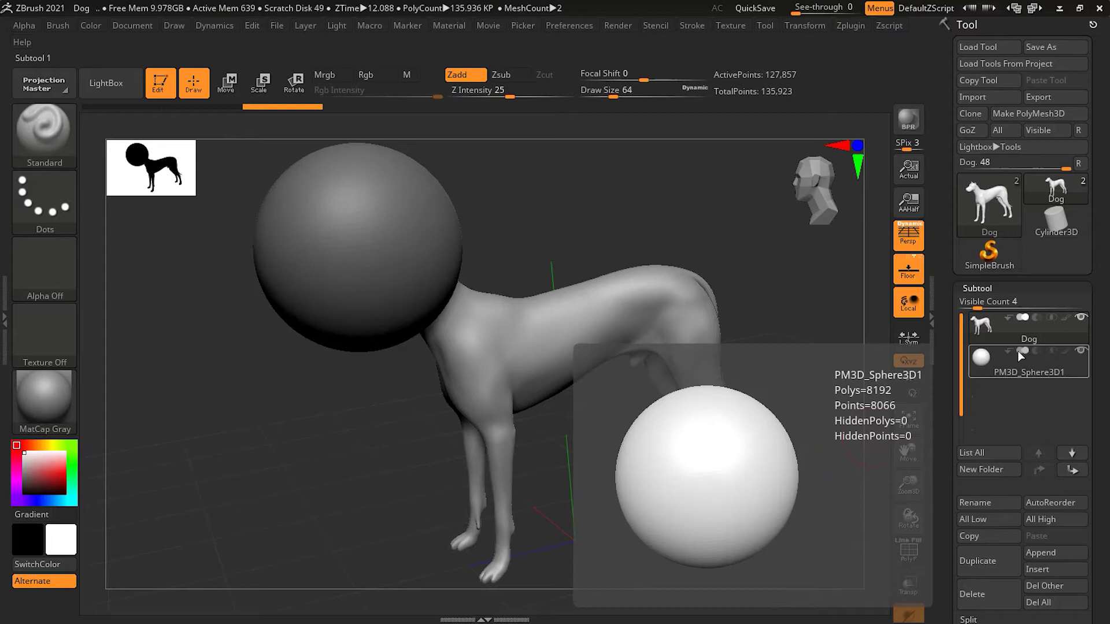
click(1051, 351)
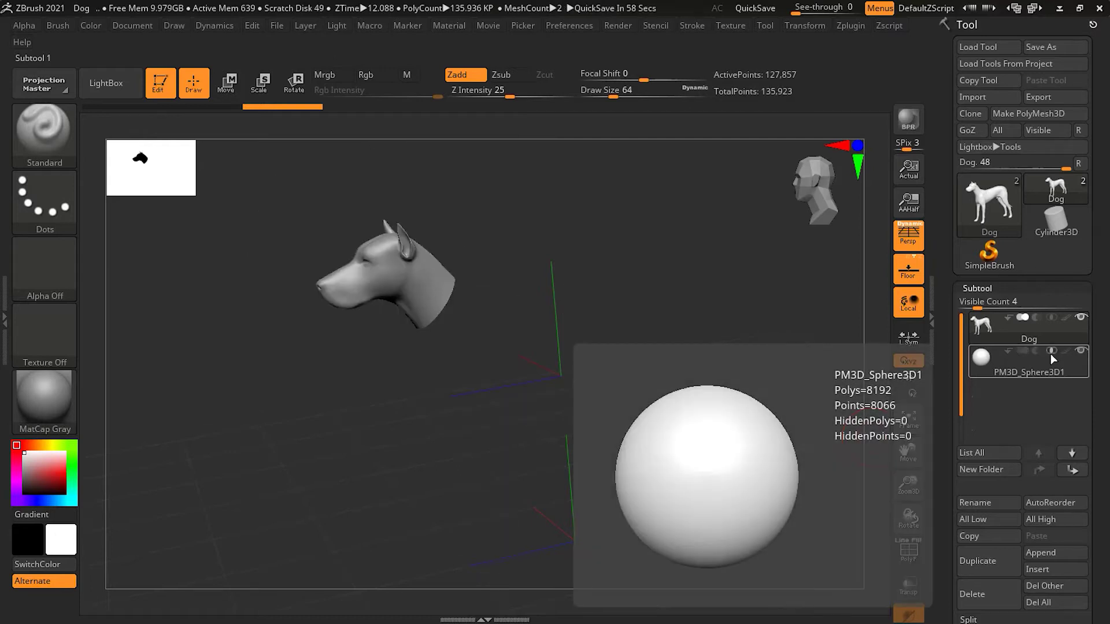
mouse_move(589, 361)
mouse_down()
mouse_move(676, 334)
mouse_move(790, 332)
mouse_move(599, 355)
mouse_move(624, 351)
mouse_move(608, 352)
mouse_up()
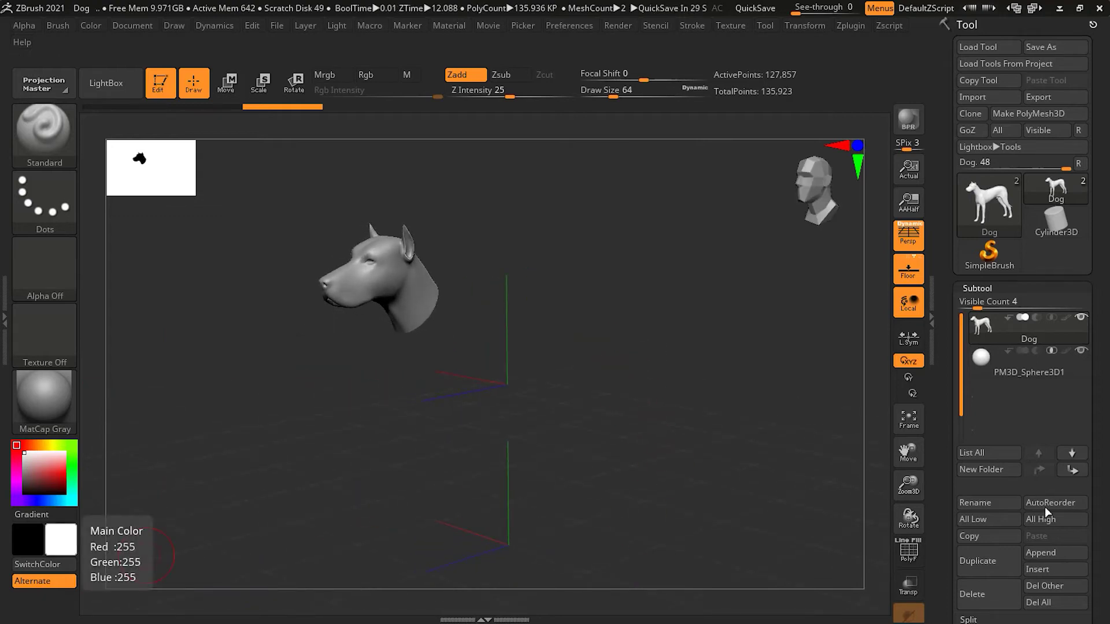
click(1020, 352)
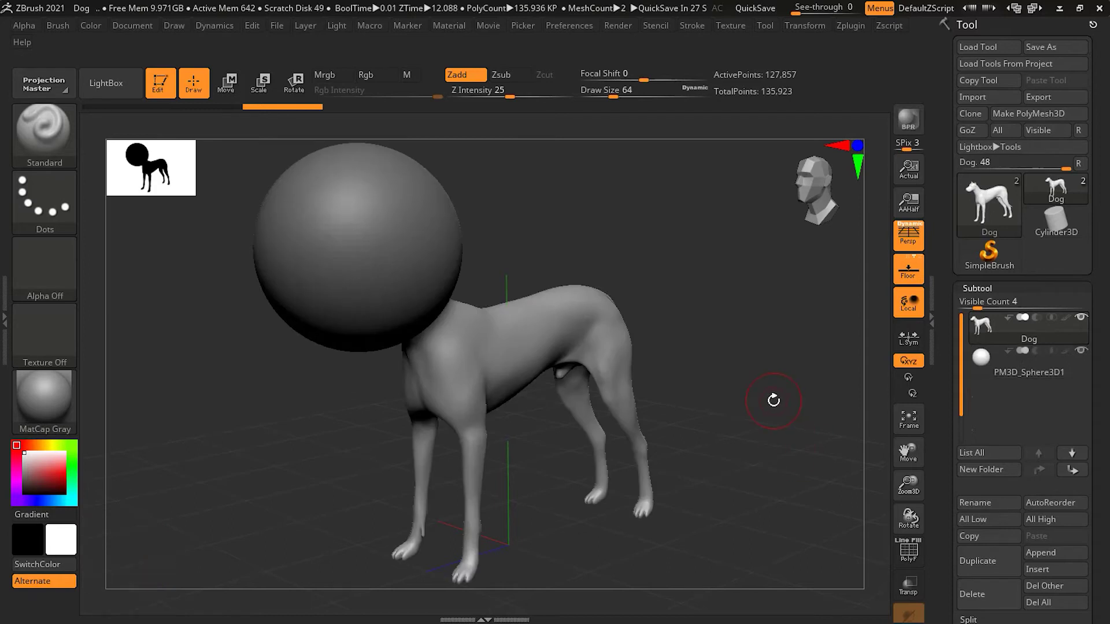
Step: Select the sphere subtool and set its Boolean operation to subtraction from the dog
click(1035, 368)
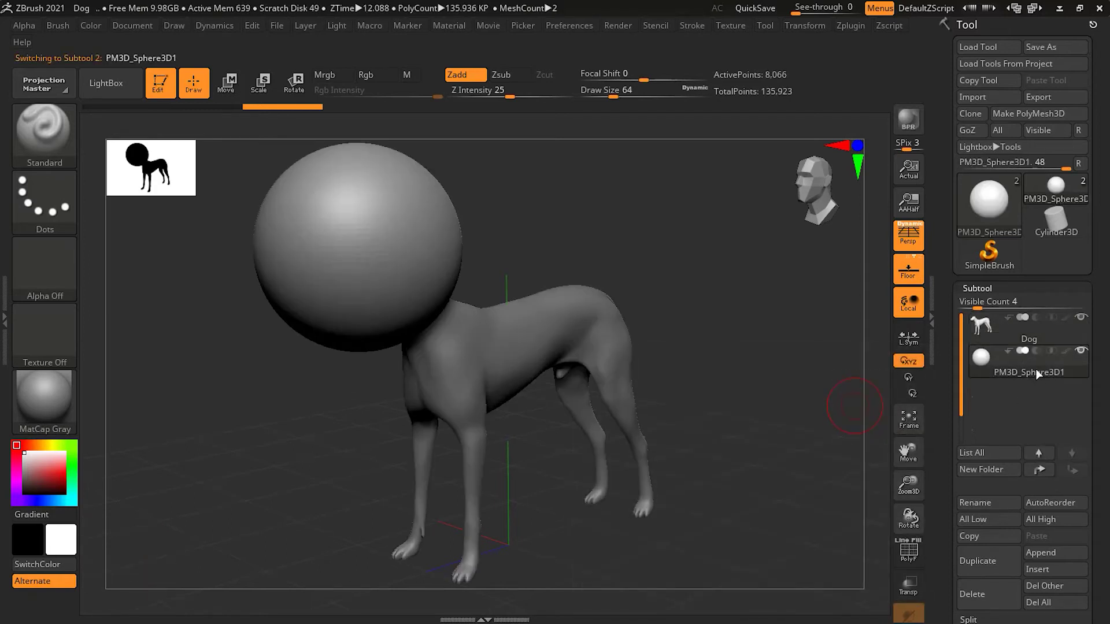
drag(831, 403, 763, 396)
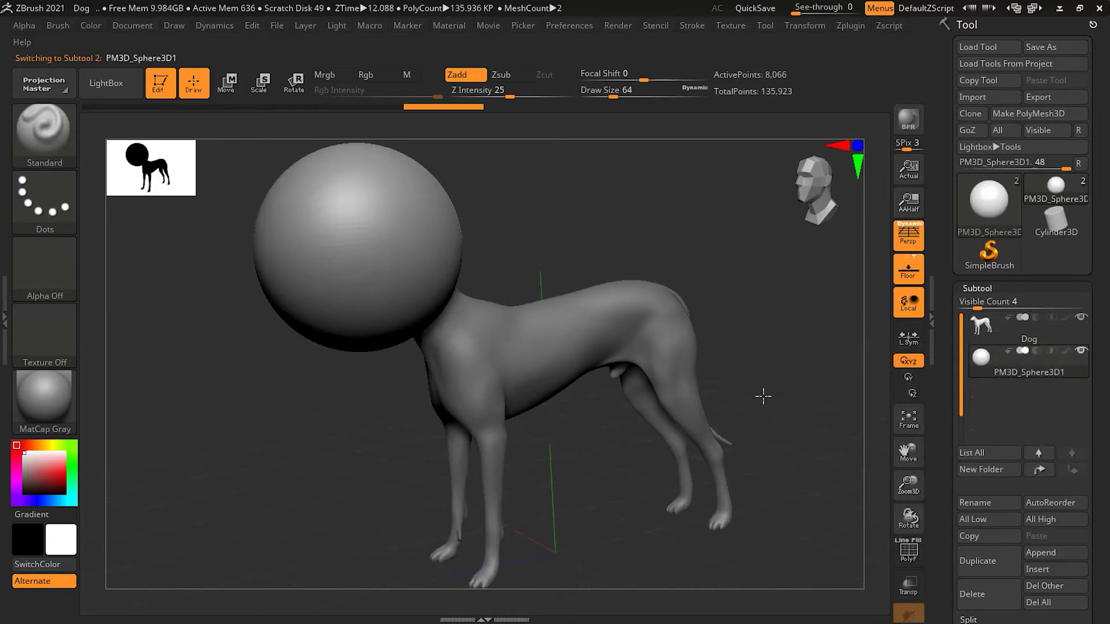
mouse_move(1036, 349)
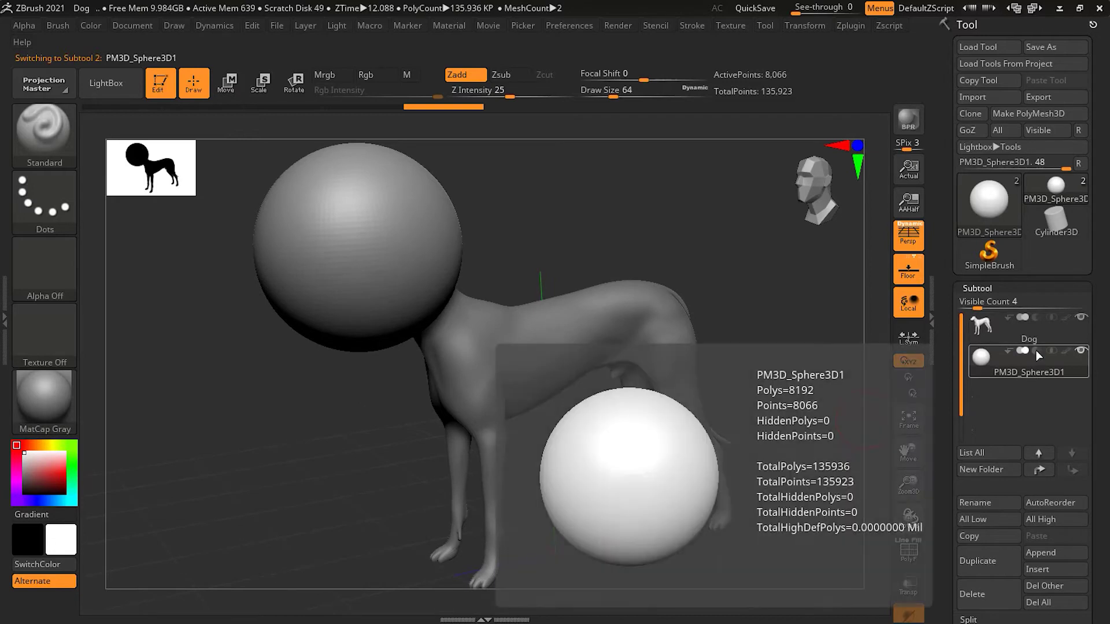
click(1038, 353)
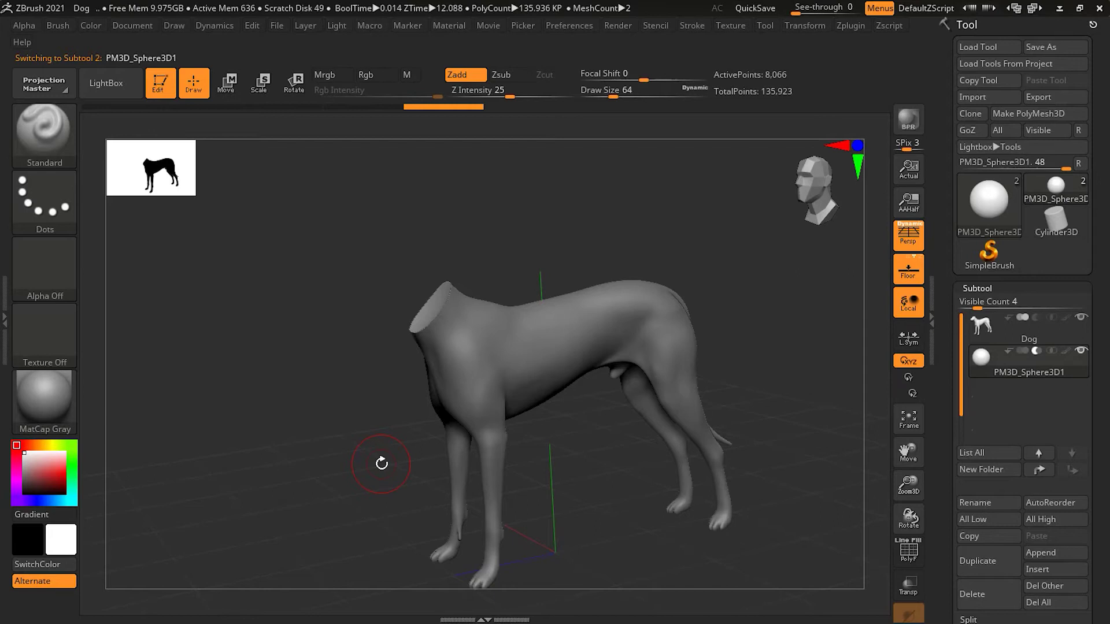
Step: Preview the Sculpt01 and compact_UI_brush_materials interface layouts and return to compact_UI
click(1010, 9)
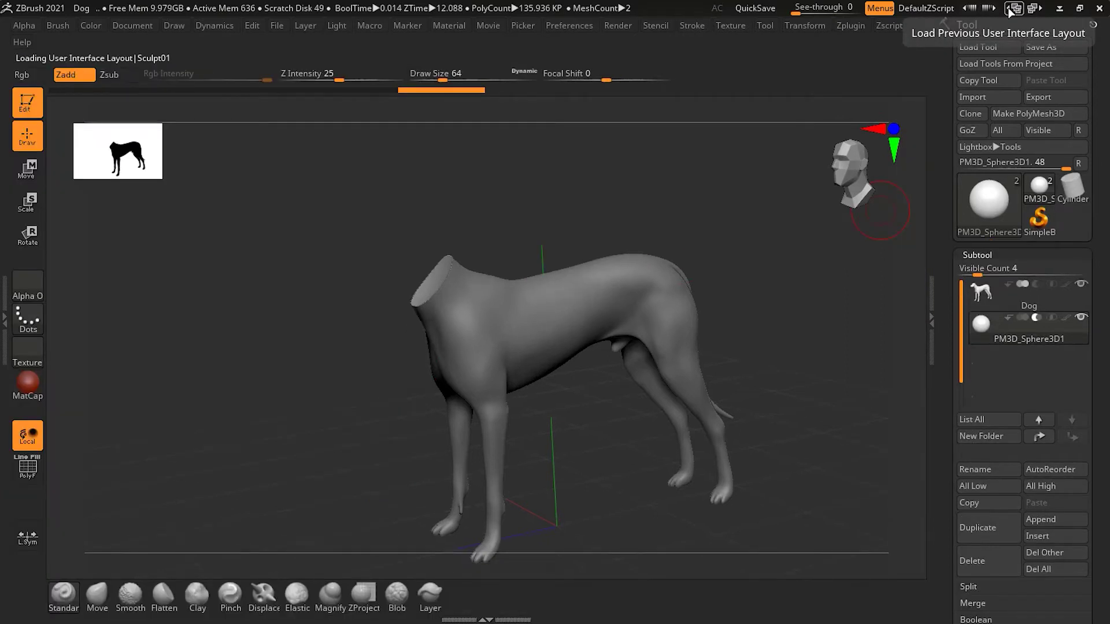
click(1034, 9)
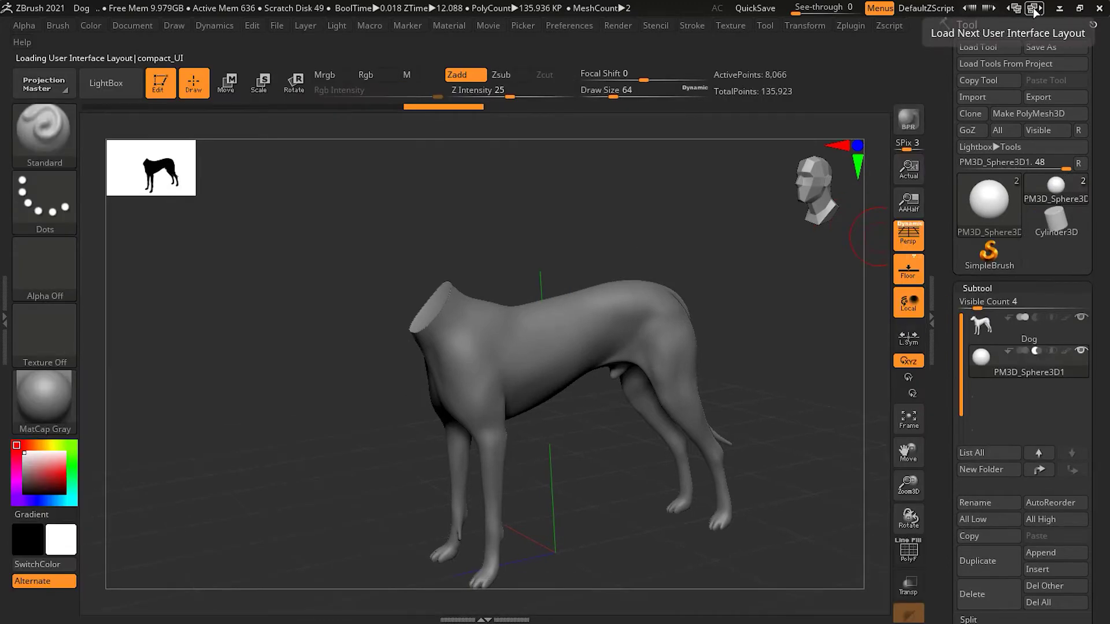
click(1035, 9)
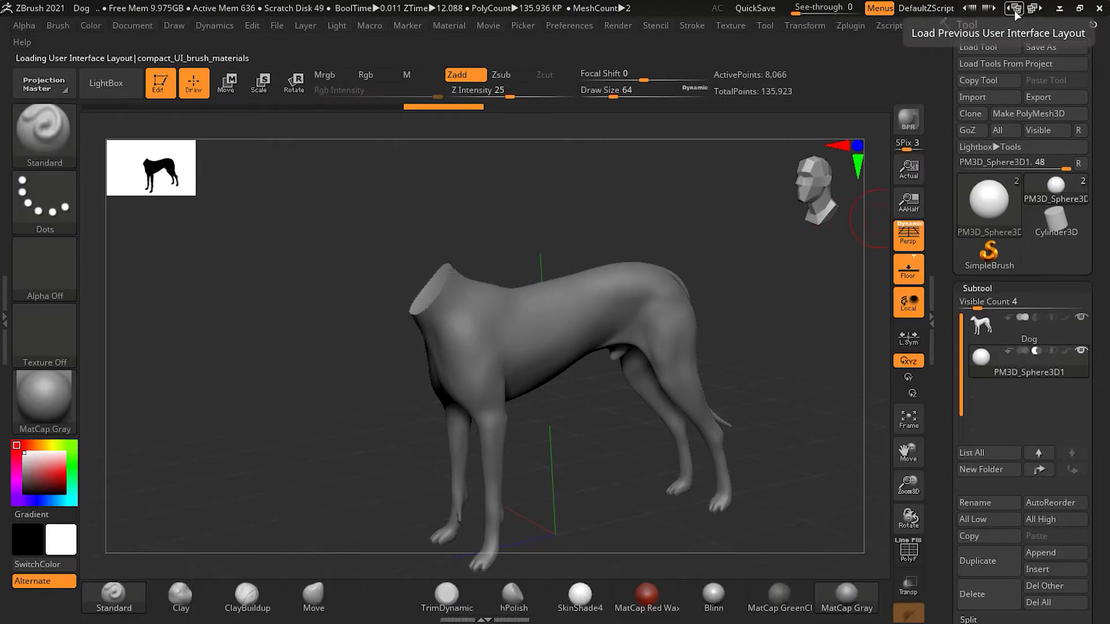
click(1016, 12)
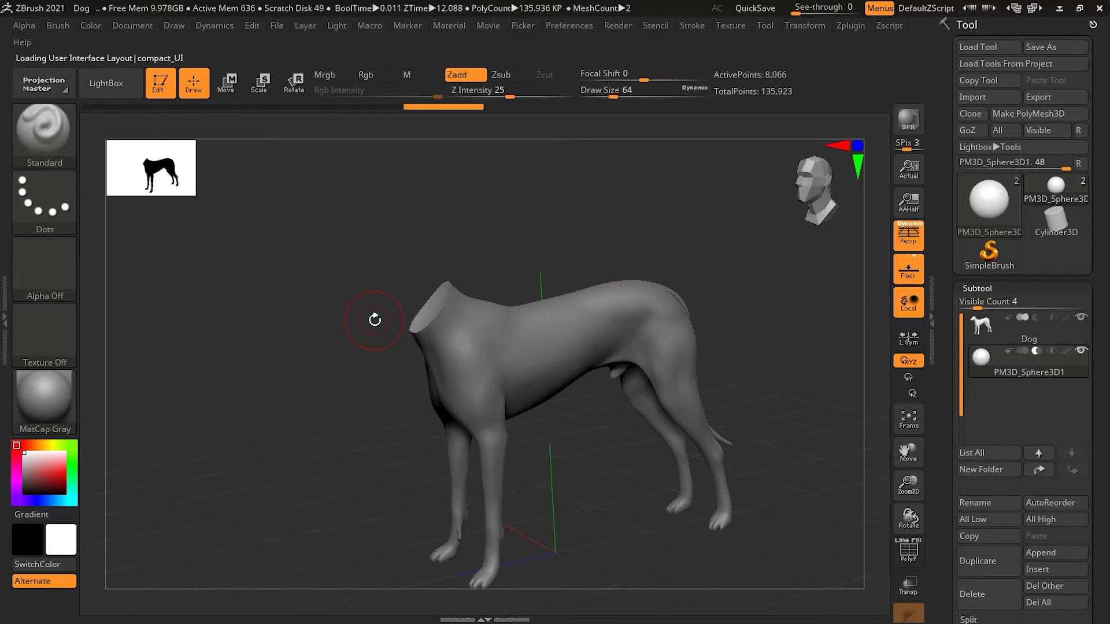
Step: Move the subtractive sphere from the dog's head to its back and shift it vertically to try different cut depths
key(w)
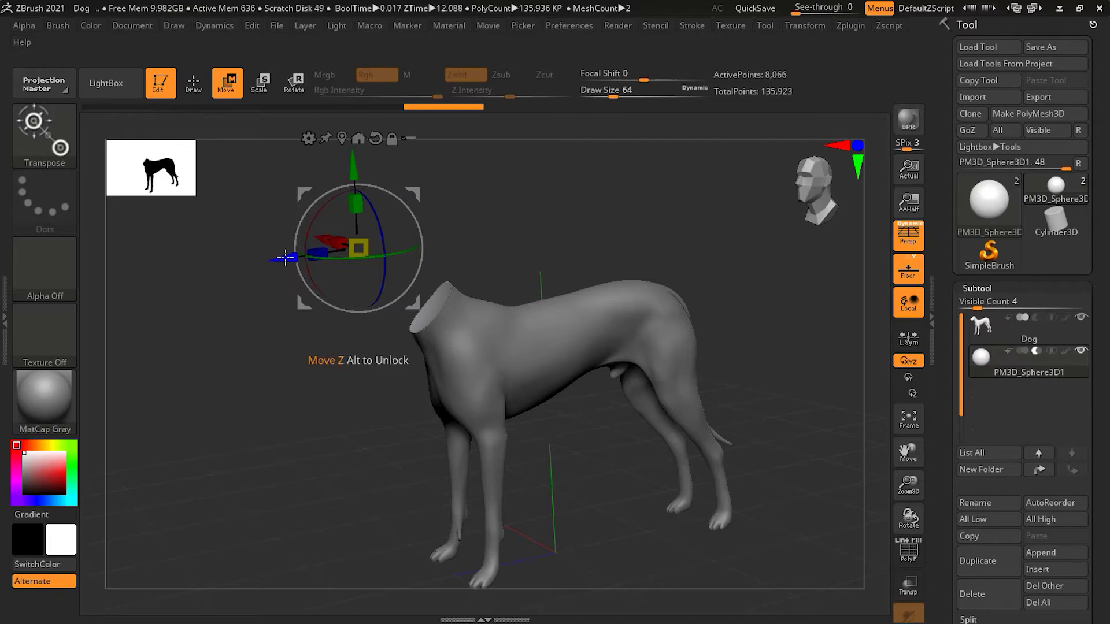
drag(285, 258, 489, 224)
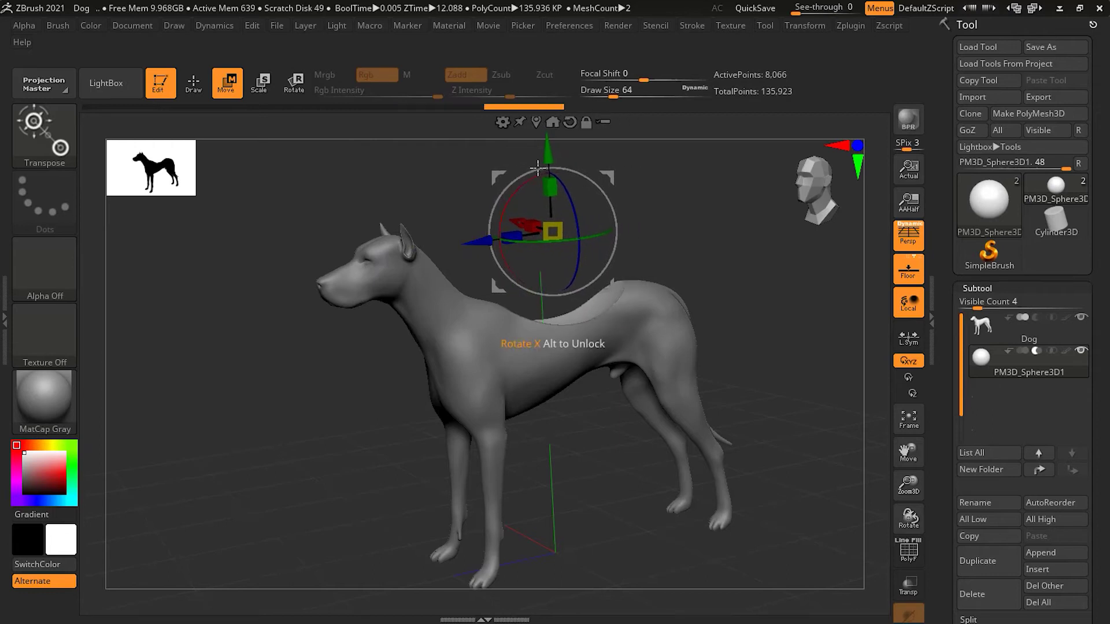
drag(548, 151, 553, 250)
drag(794, 303, 820, 298)
drag(554, 267, 550, 187)
mouse_move(484, 264)
mouse_down()
mouse_move(341, 269)
mouse_move(489, 264)
mouse_move(474, 266)
mouse_up()
Step: Set the sphere to Boolean intersection and move it through the dog's body and back over the head to preview different overlaps
click(1051, 351)
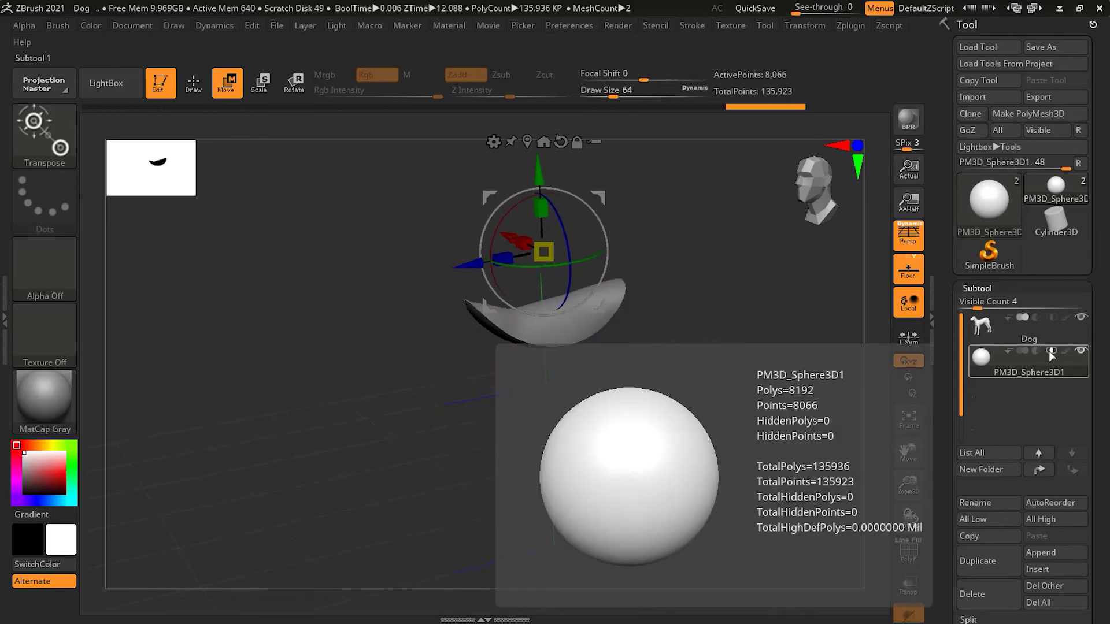
drag(539, 169, 547, 283)
drag(699, 327, 739, 329)
drag(480, 371, 619, 341)
drag(667, 249, 679, 376)
drag(538, 405, 432, 380)
drag(573, 460, 349, 491)
drag(420, 395, 398, 197)
drag(333, 267, 279, 279)
drag(305, 414, 619, 421)
Step: Restore the sphere's Boolean operation to addition and raise it above the dog's head
mouse_move(1036, 355)
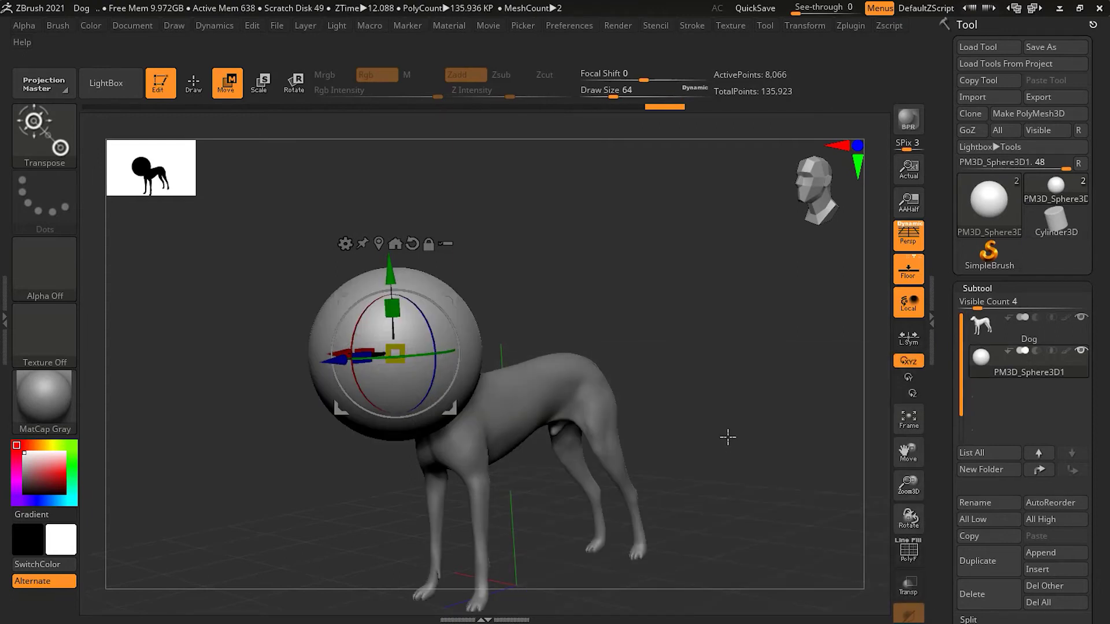
drag(728, 437, 714, 466)
drag(388, 278, 385, 149)
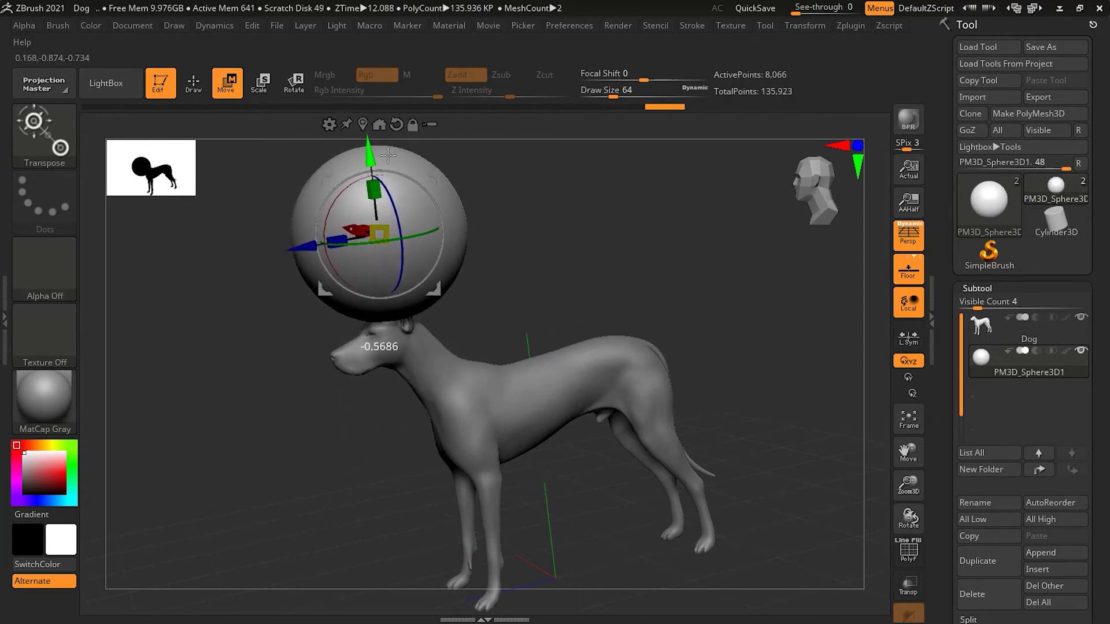
Step: Set the sphere to intersection and shift it sideways and vertically over the head to isolate the ear area
click(1052, 351)
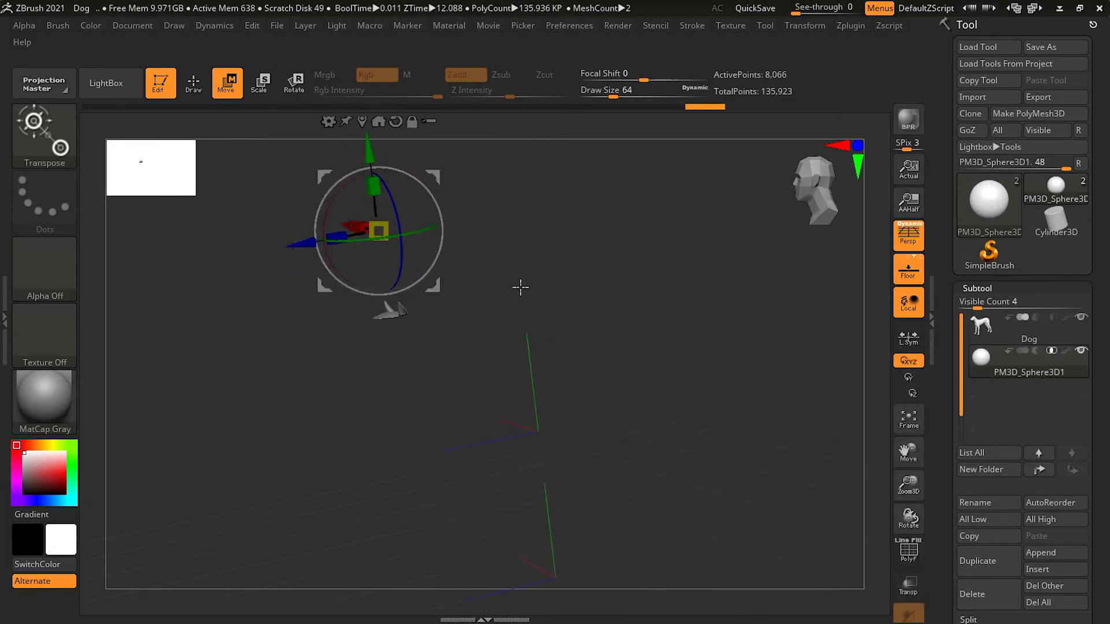
drag(297, 226, 346, 228)
drag(430, 155, 429, 171)
drag(357, 248, 380, 247)
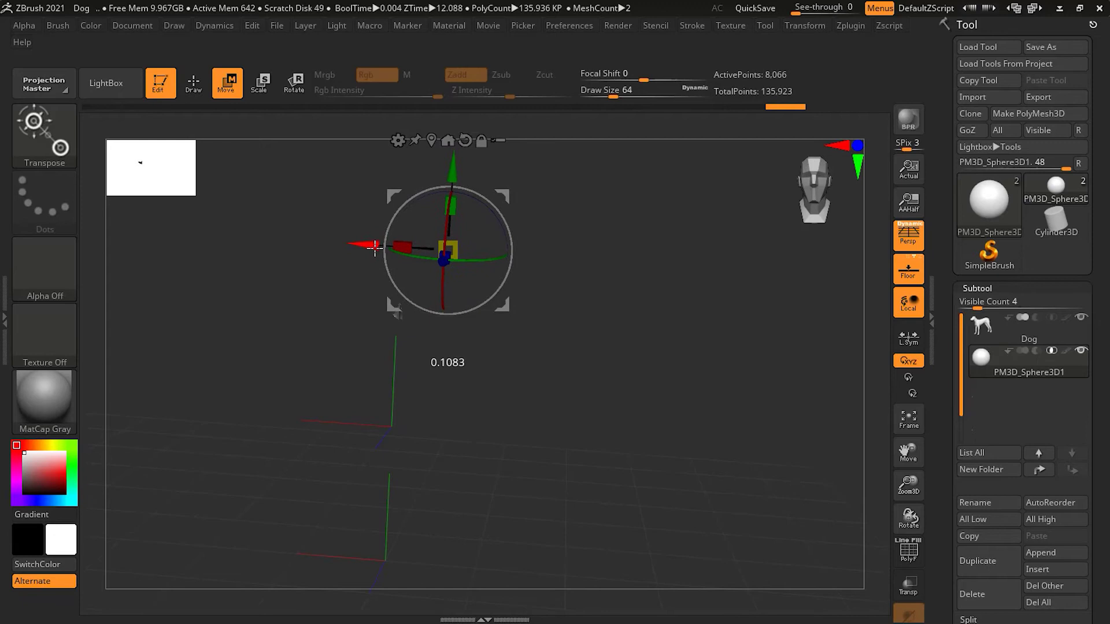
drag(450, 189, 449, 201)
drag(367, 255, 372, 256)
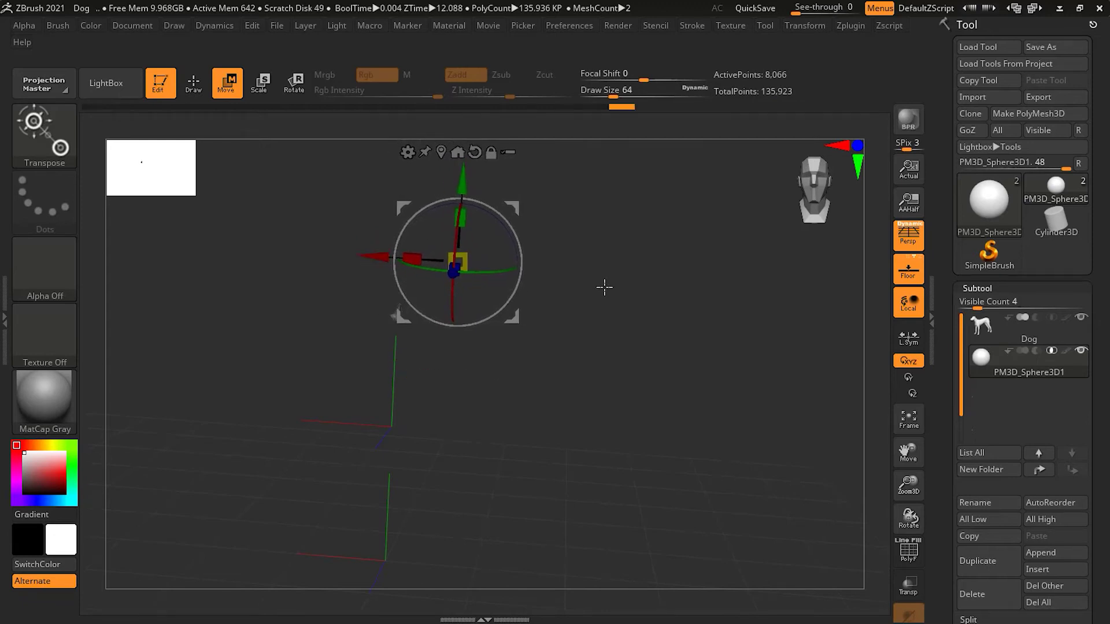
drag(462, 188, 461, 218)
drag(377, 285, 399, 286)
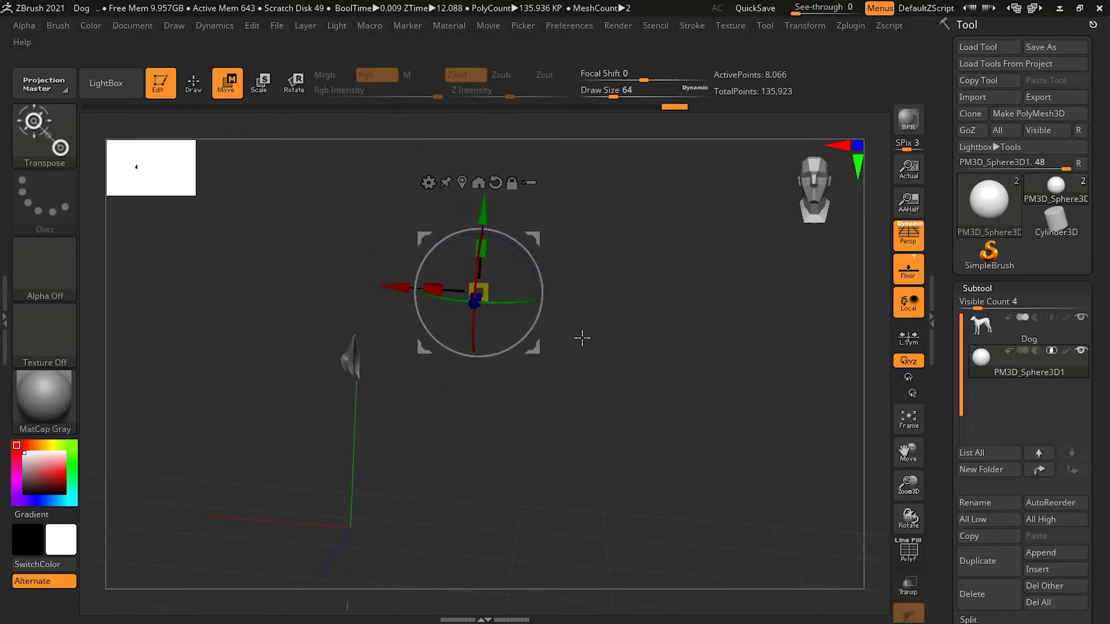
Step: Return the sphere to Boolean addition and move it behind the dog's hindquarters
key(f)
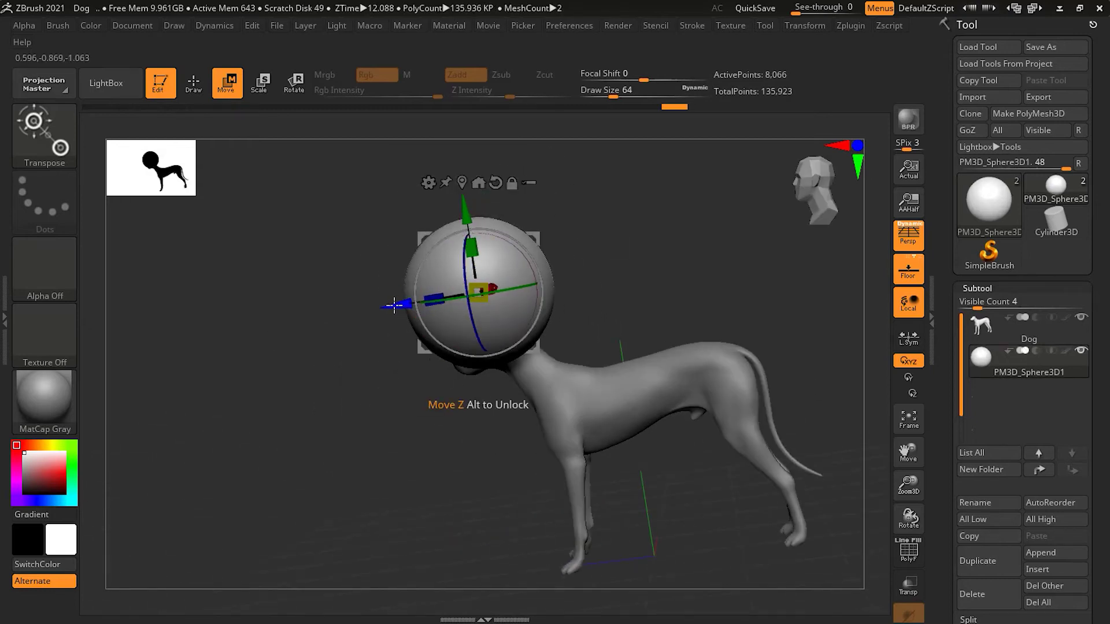
drag(393, 307, 642, 307)
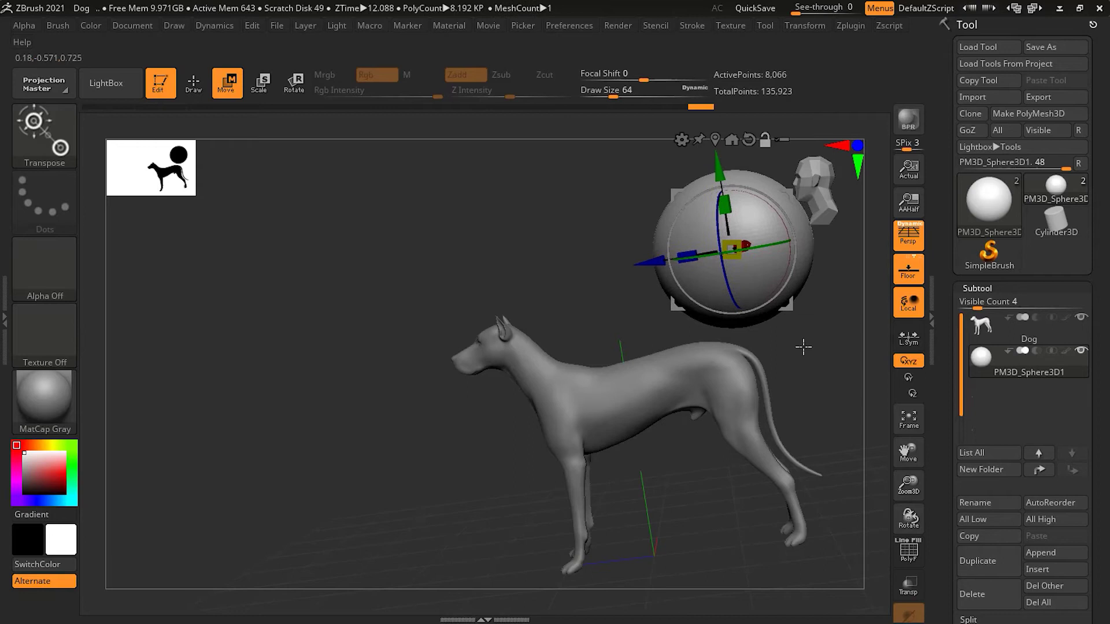
drag(635, 184, 672, 421)
drag(570, 514, 680, 457)
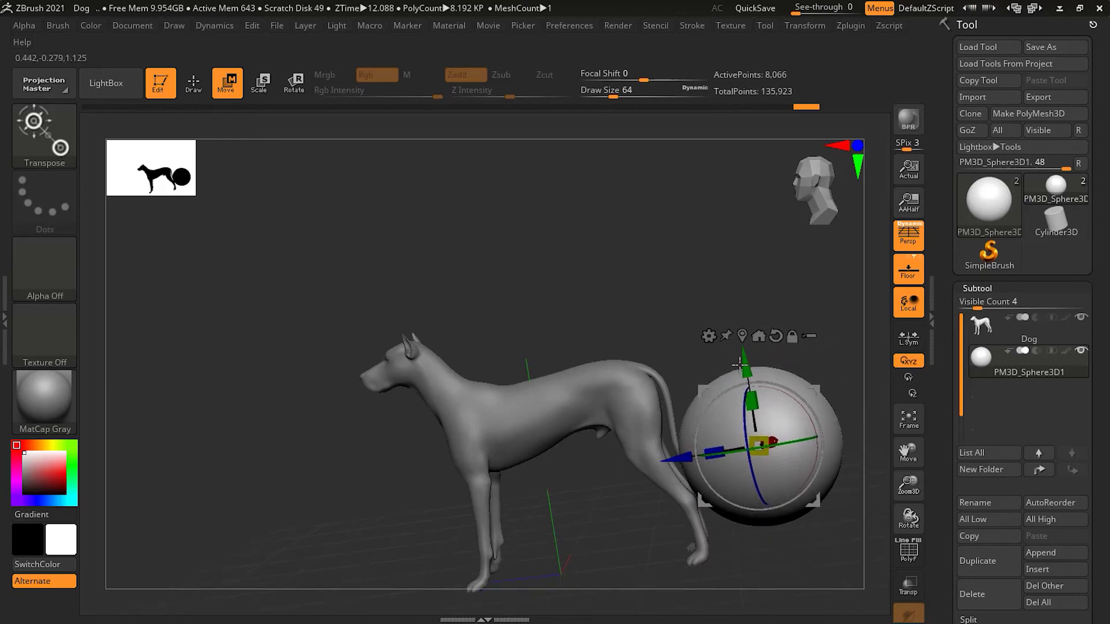
Step: Flatten the sphere into a thin ellipsoid, tilt it, and place it against the dog's rear
alt+drag(761, 420, 757, 455)
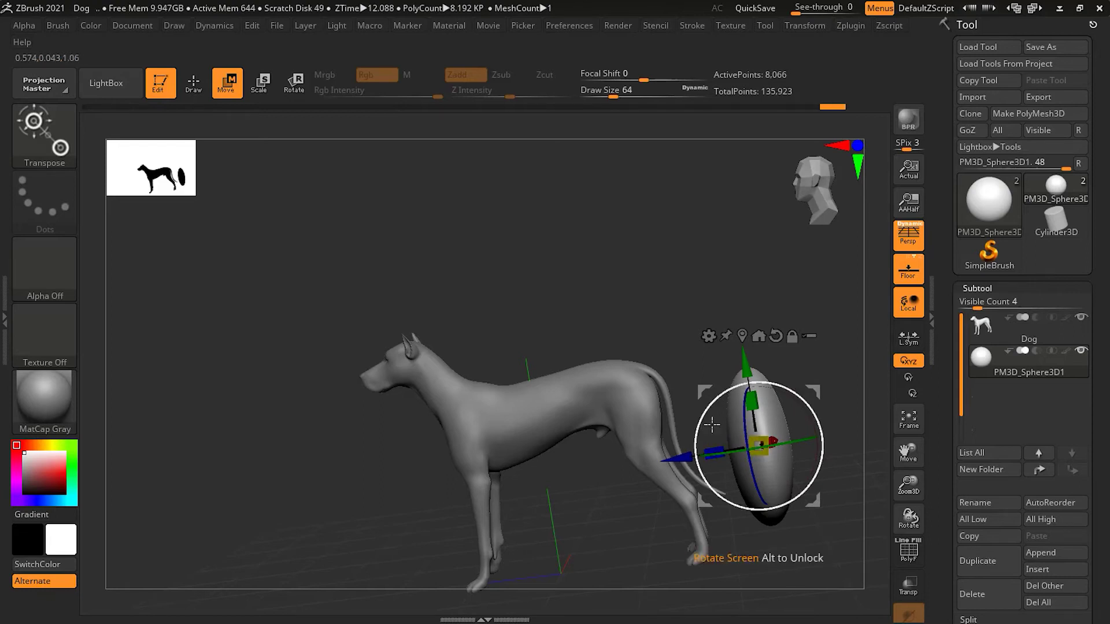
drag(807, 425, 793, 394)
drag(687, 484, 637, 515)
drag(671, 399, 665, 386)
drag(632, 511, 641, 503)
Step: Set the flattened sphere to Boolean subtraction and push it into the hindquarters to carve below the tail
mouse_move(1033, 352)
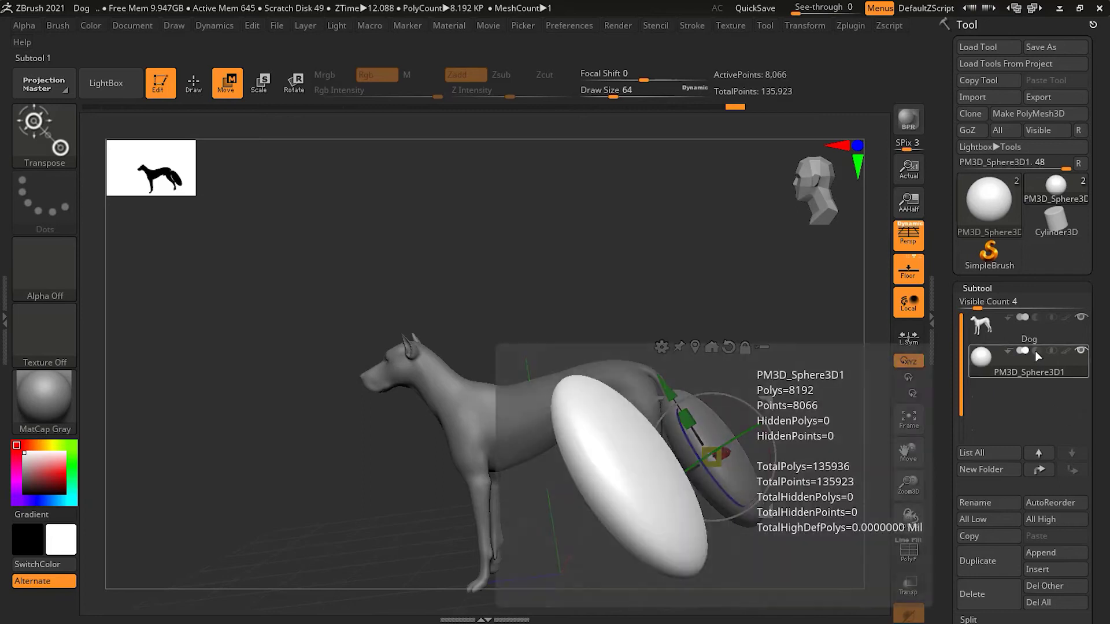
click(1035, 351)
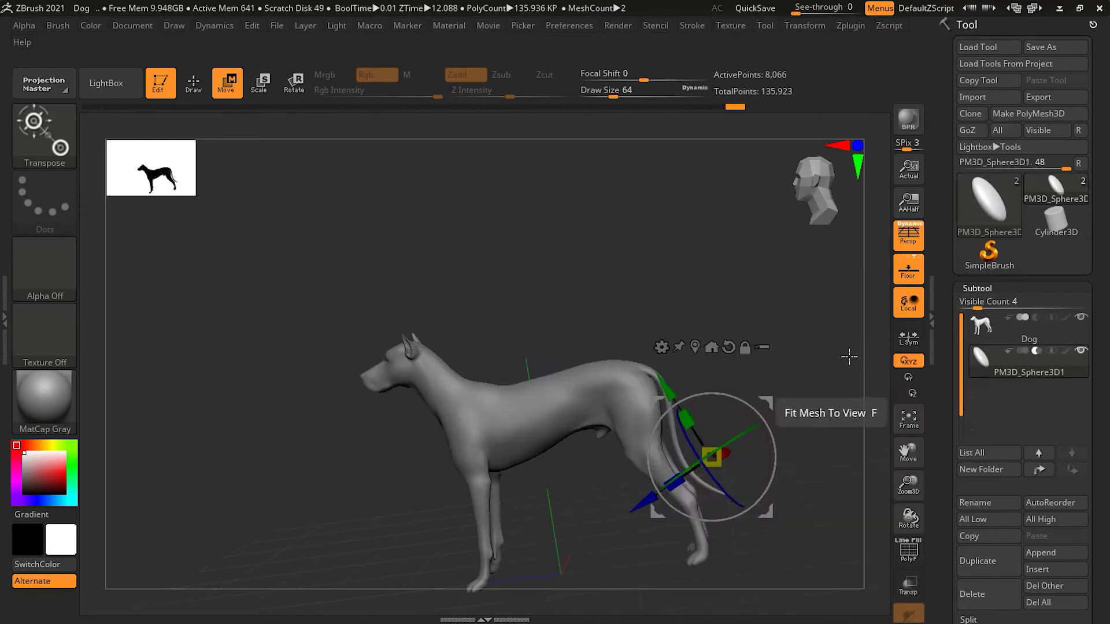
drag(723, 324, 638, 370)
drag(824, 430, 824, 404)
drag(825, 404, 825, 405)
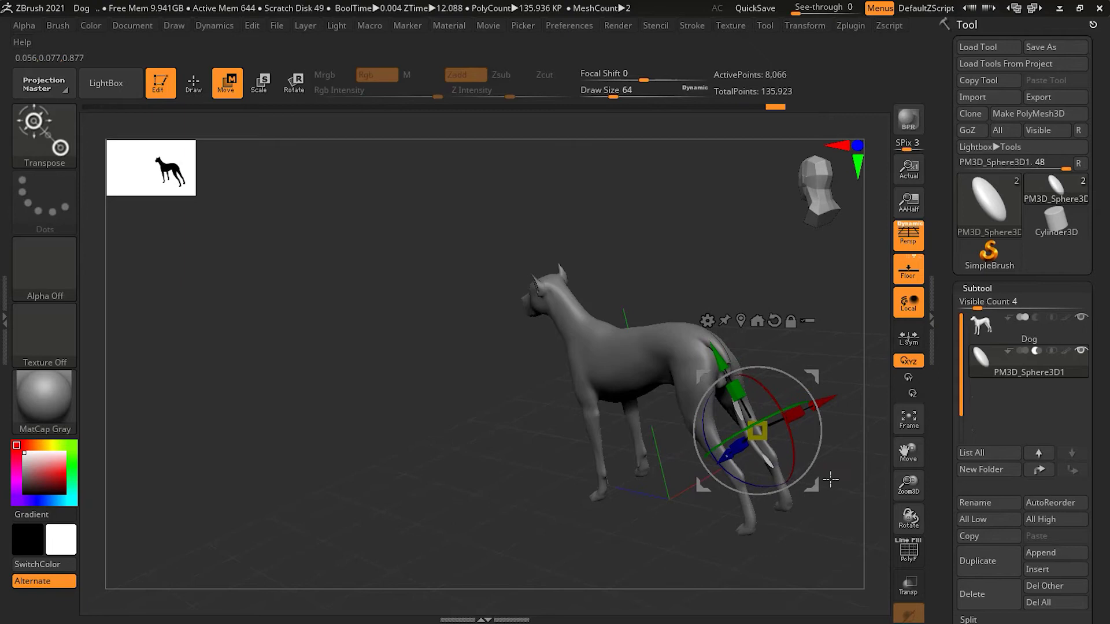
drag(670, 550, 689, 528)
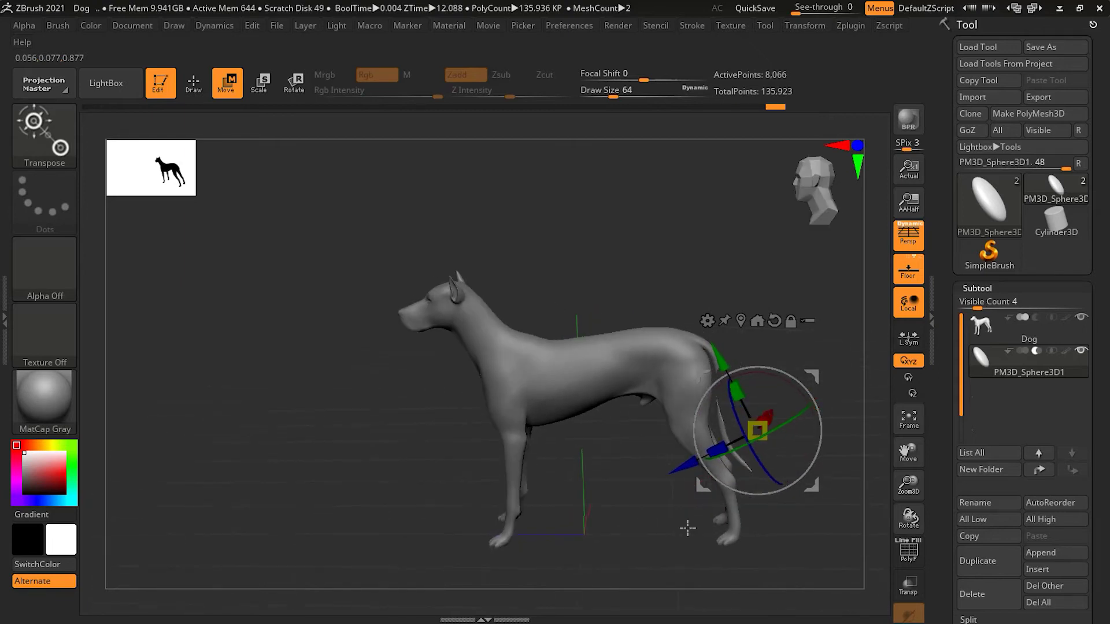
mouse_move(691, 461)
mouse_down()
mouse_move(657, 494)
mouse_move(629, 497)
mouse_up()
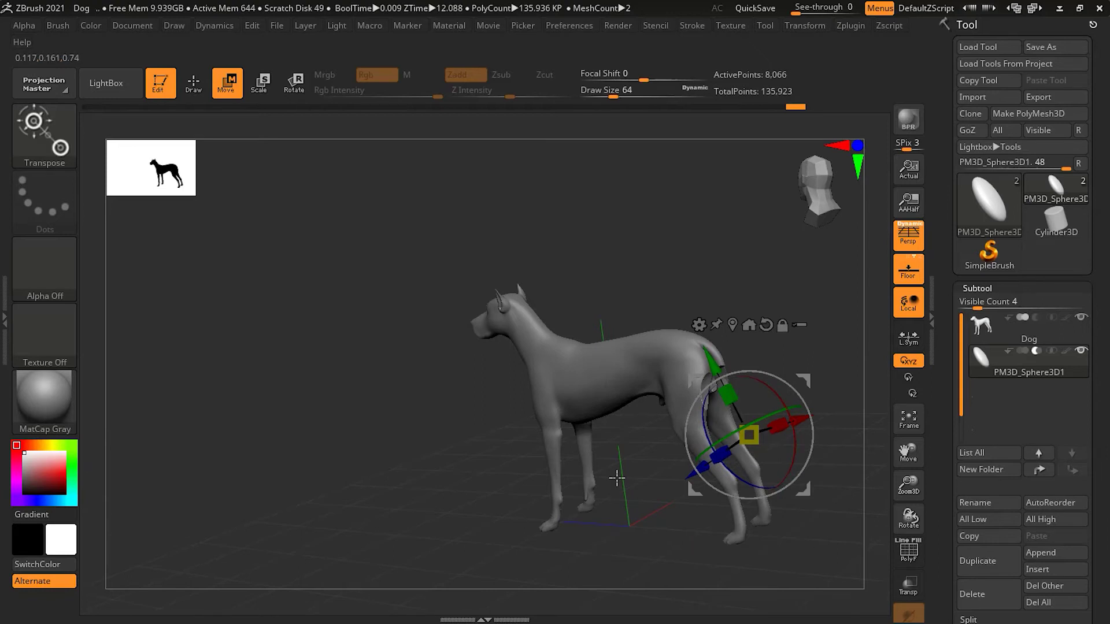
Step: Inspect the cut in the hindquarters in Draw mode, temporarily hiding the flattened sphere
key(q)
mouse_move(626, 501)
mouse_down()
mouse_move(669, 501)
mouse_move(799, 440)
mouse_up()
click(1017, 366)
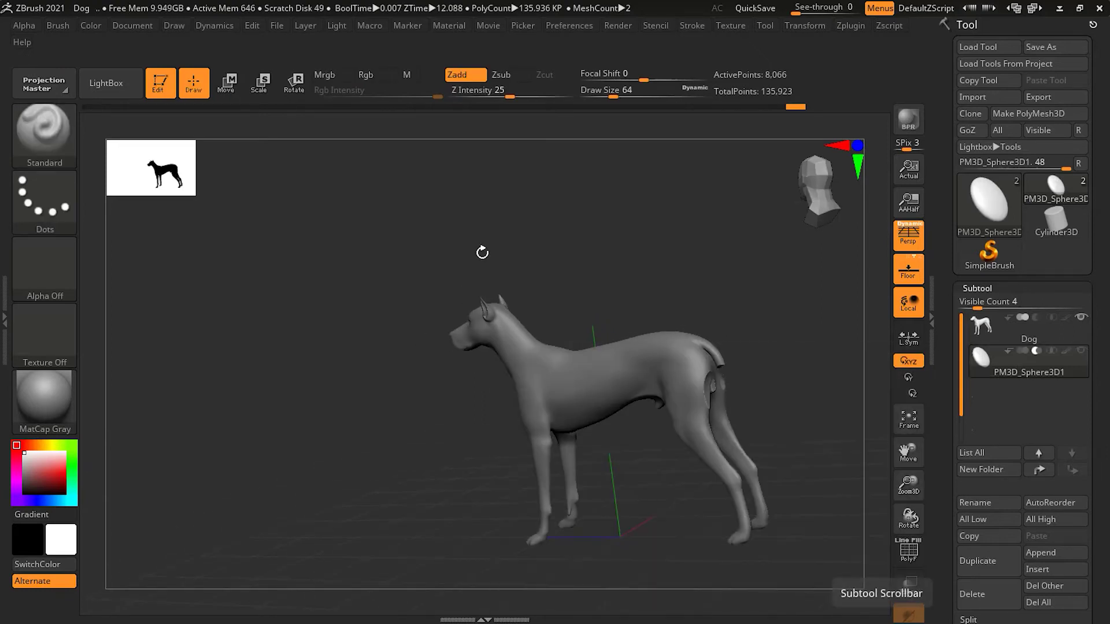
drag(613, 513, 661, 512)
click(1081, 350)
Step: Shift the flattened sphere slightly up and forward to refine the rear cut, and return to Draw mode
key(w)
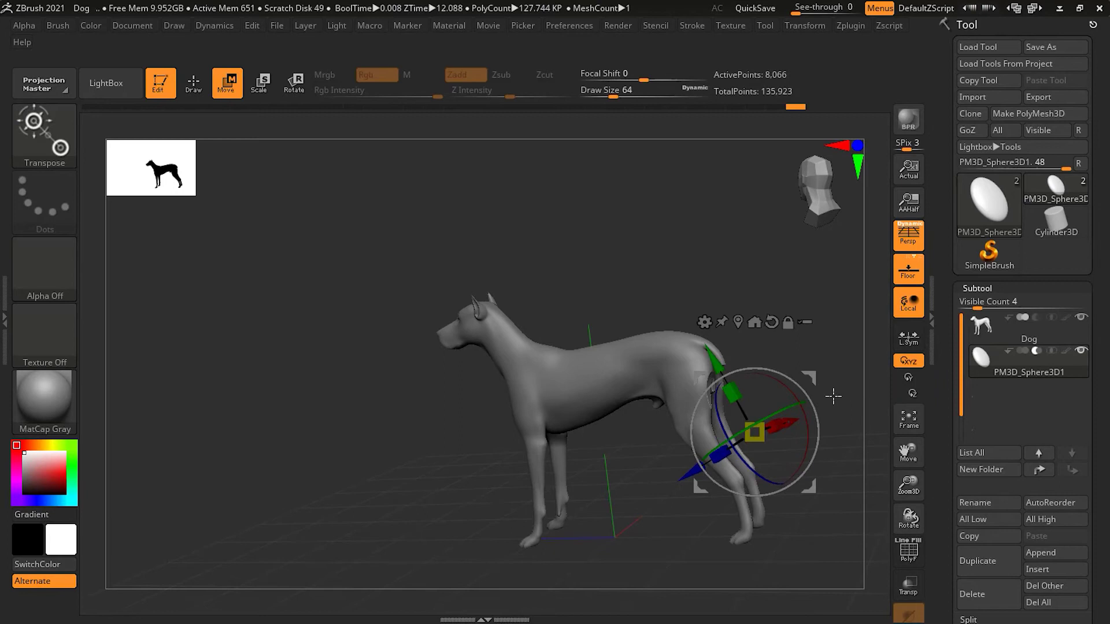
drag(832, 500, 658, 478)
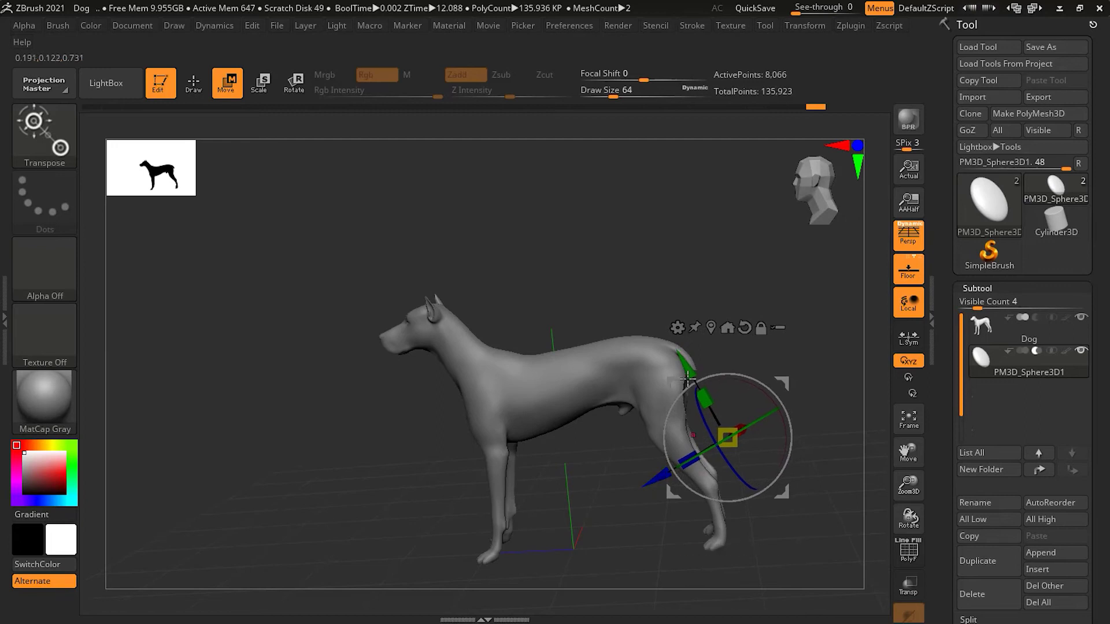
drag(685, 364, 682, 350)
drag(655, 472, 653, 473)
key(q)
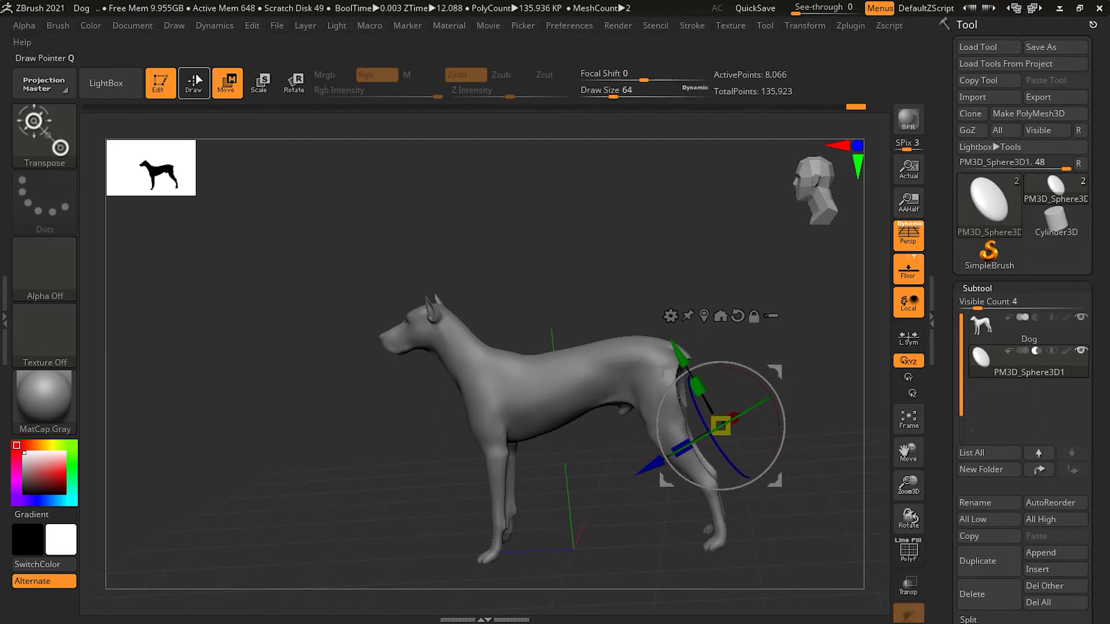
mouse_move(587, 257)
mouse_down()
mouse_move(607, 250)
mouse_move(565, 265)
mouse_move(603, 255)
mouse_up()
drag(693, 254, 644, 255)
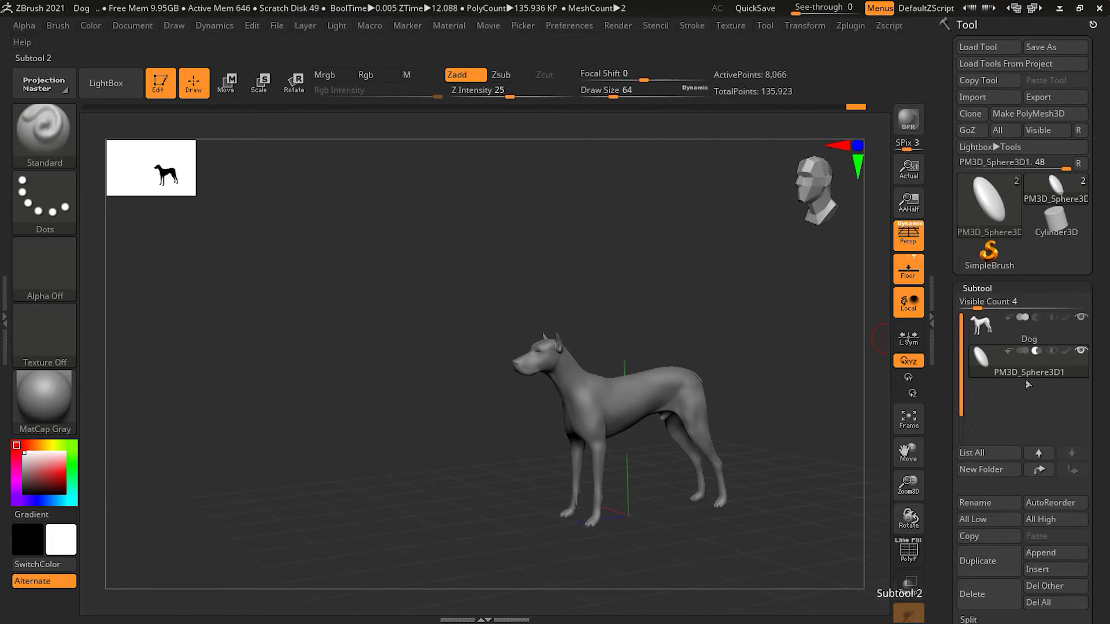
Step: Append a Cube3D subtool and make it the active subtool for scaling
click(1055, 554)
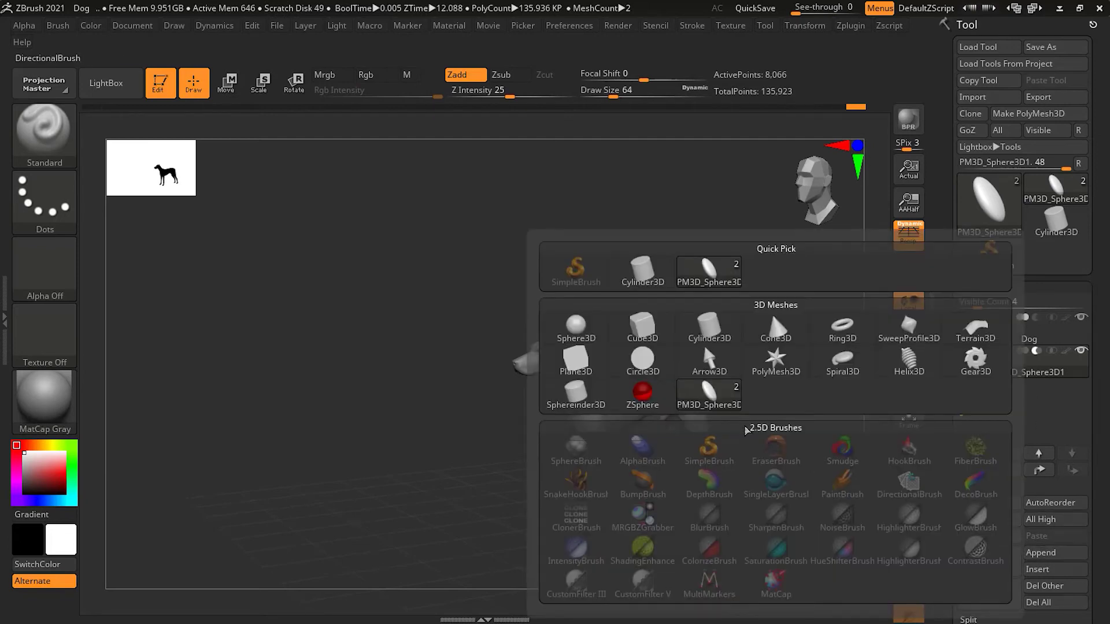
click(642, 327)
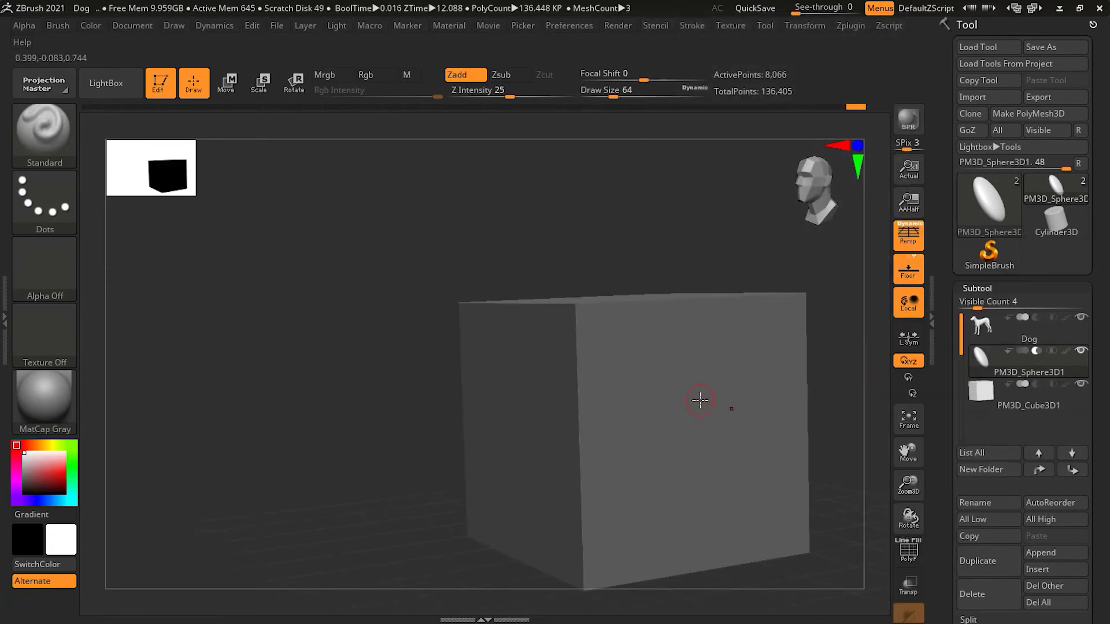
key(e)
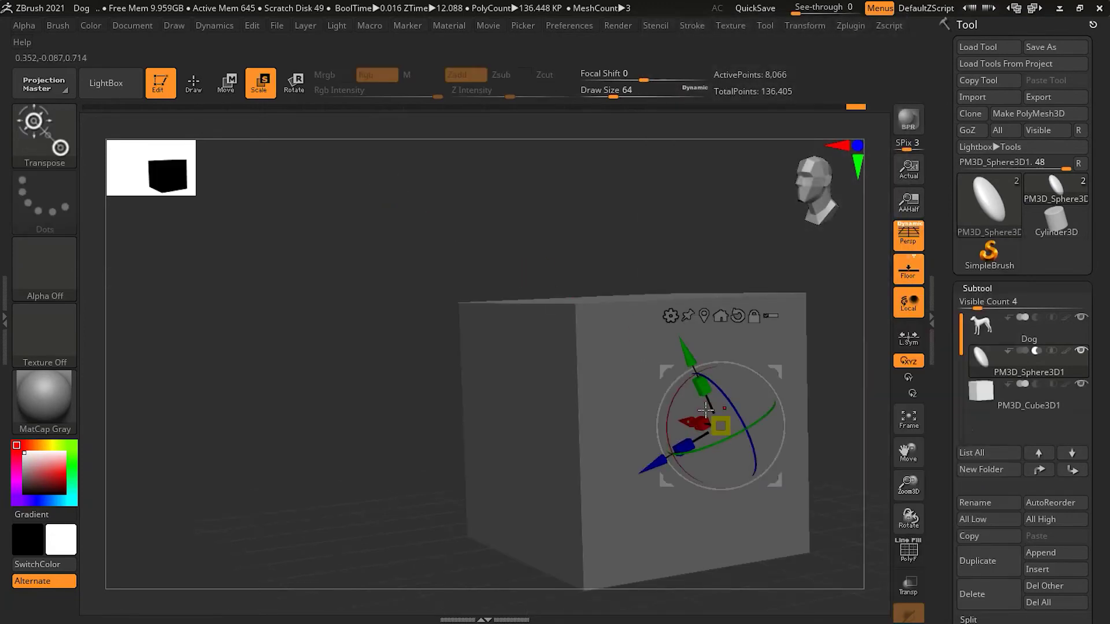
click(1056, 403)
Step: Scale down the cube and position it to enclose the rear half of the dog
drag(624, 421, 250, 533)
drag(495, 484, 510, 415)
drag(577, 338, 578, 291)
drag(739, 317, 578, 364)
drag(496, 377, 418, 385)
drag(369, 428, 401, 428)
drag(448, 363, 517, 376)
drag(446, 454, 619, 380)
drag(712, 315, 717, 325)
drag(719, 399, 714, 338)
drag(653, 429, 679, 426)
drag(491, 451, 574, 481)
drag(672, 439, 433, 456)
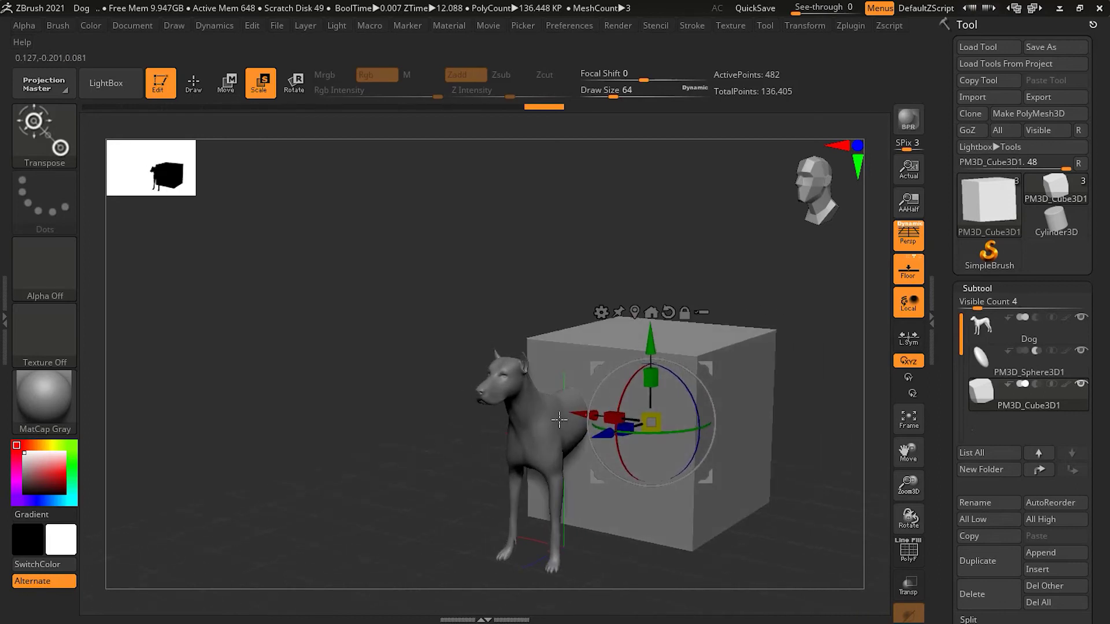
drag(579, 415, 549, 416)
mouse_move(791, 422)
mouse_down()
mouse_move(805, 401)
mouse_move(801, 414)
mouse_up()
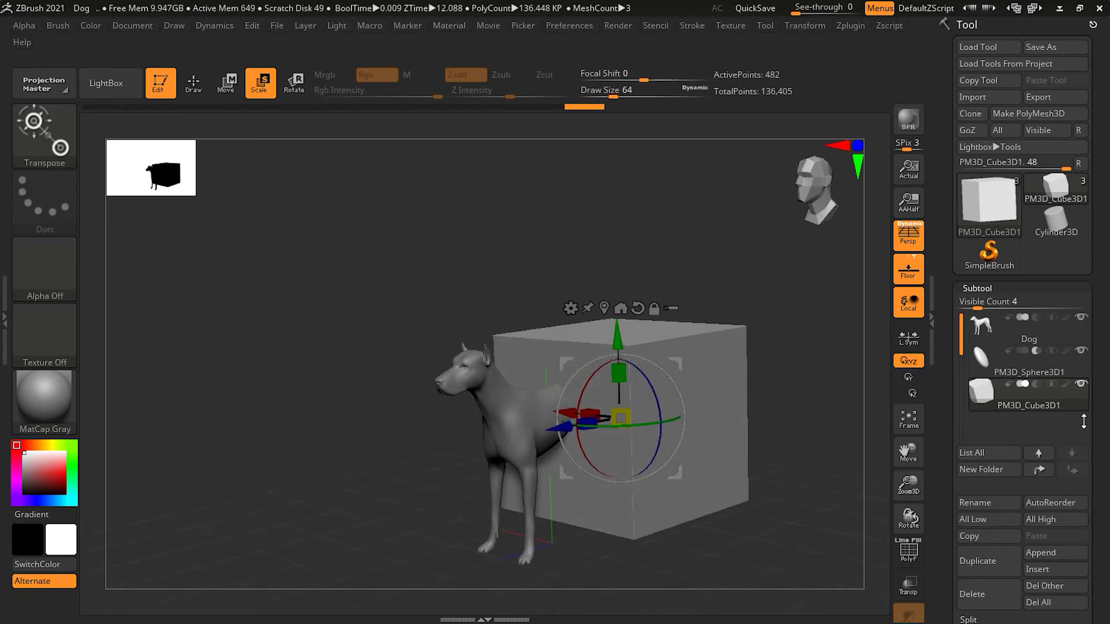
Step: Set the cube subtool to Boolean intersection and inspect the remaining hindquarters from several angles
key(q)
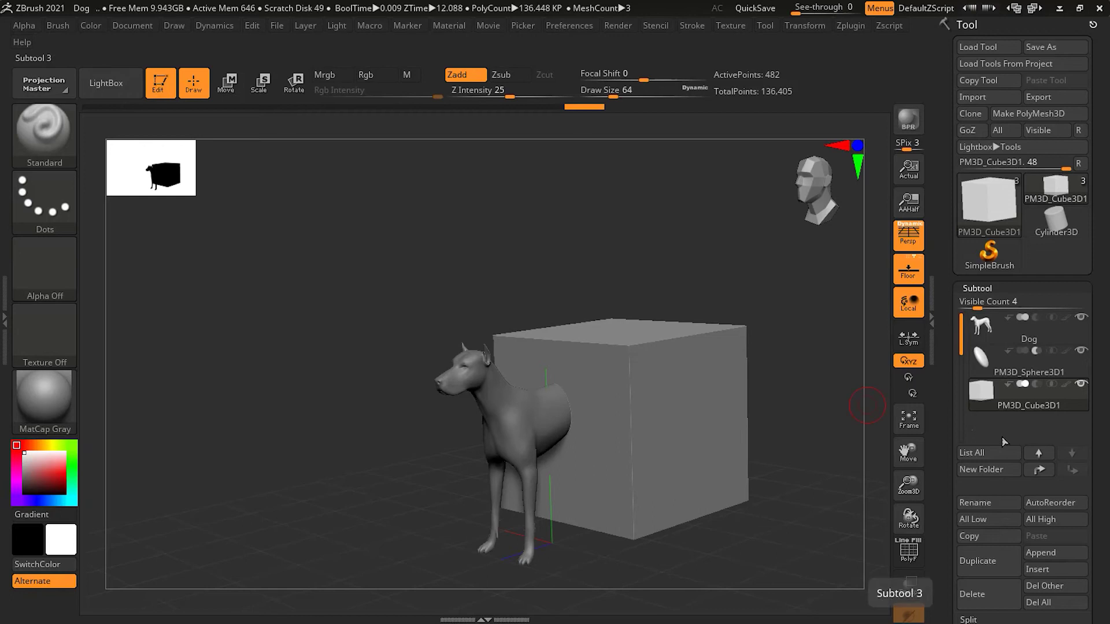
mouse_move(1050, 383)
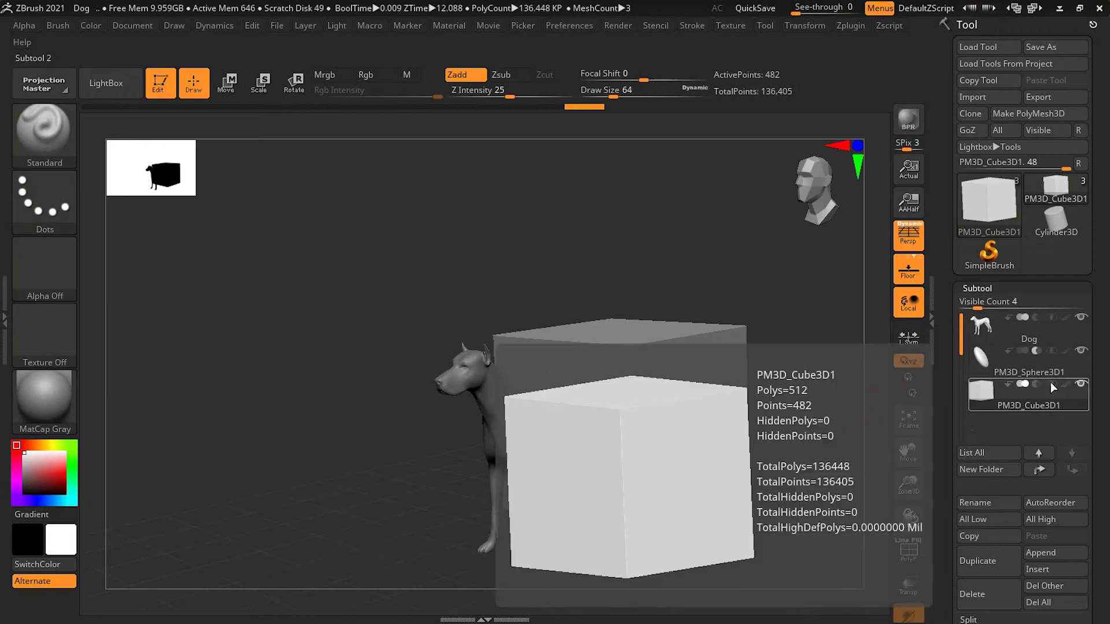
click(1051, 383)
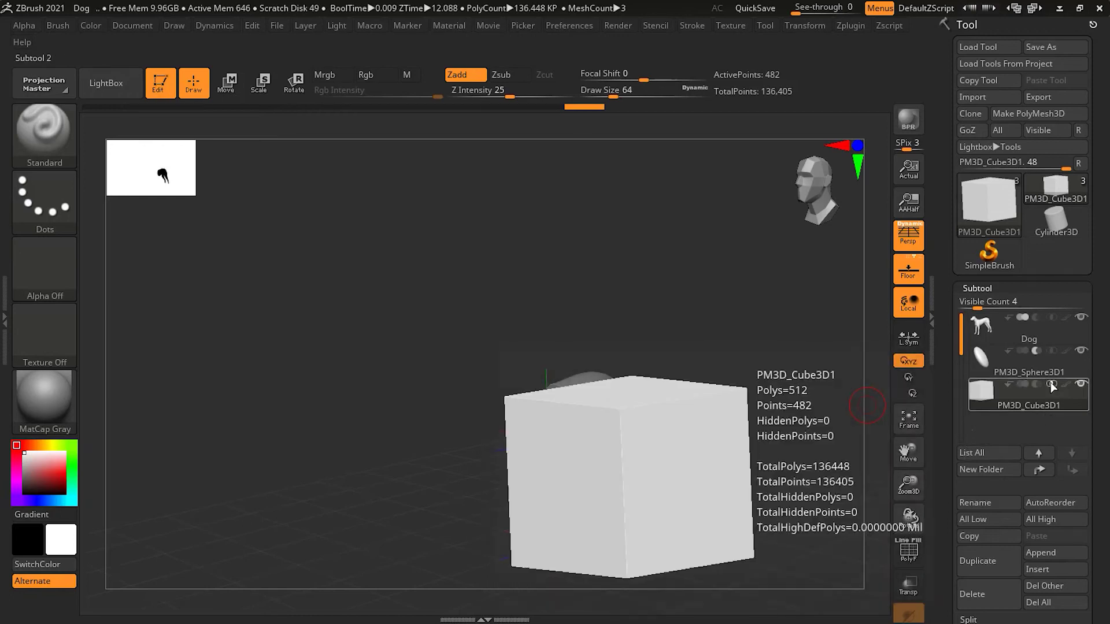
drag(730, 428, 485, 407)
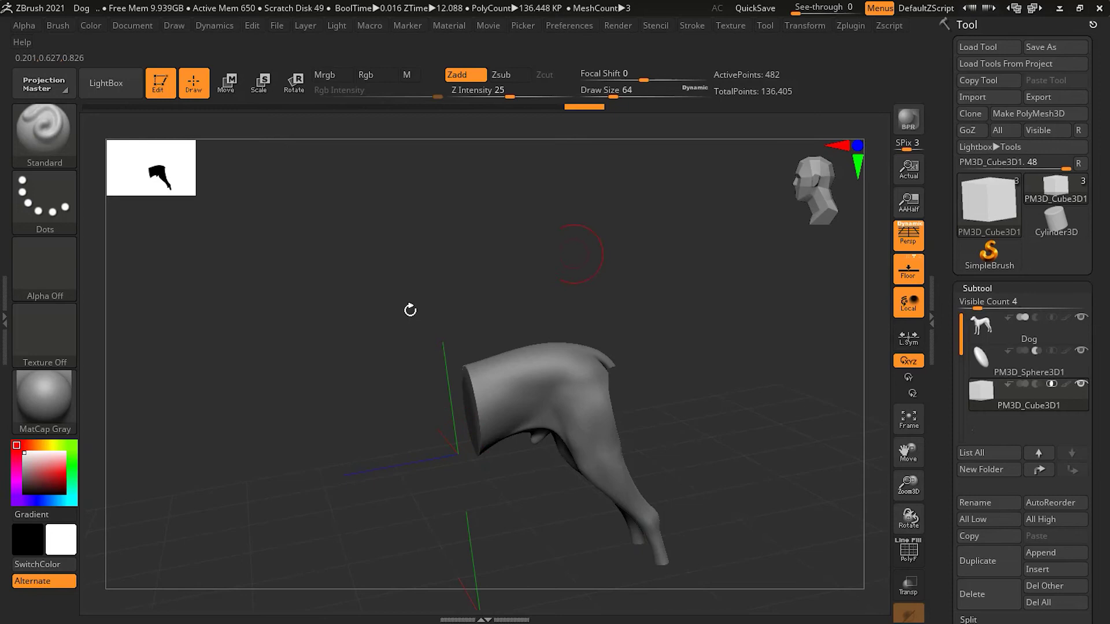
drag(736, 433, 654, 457)
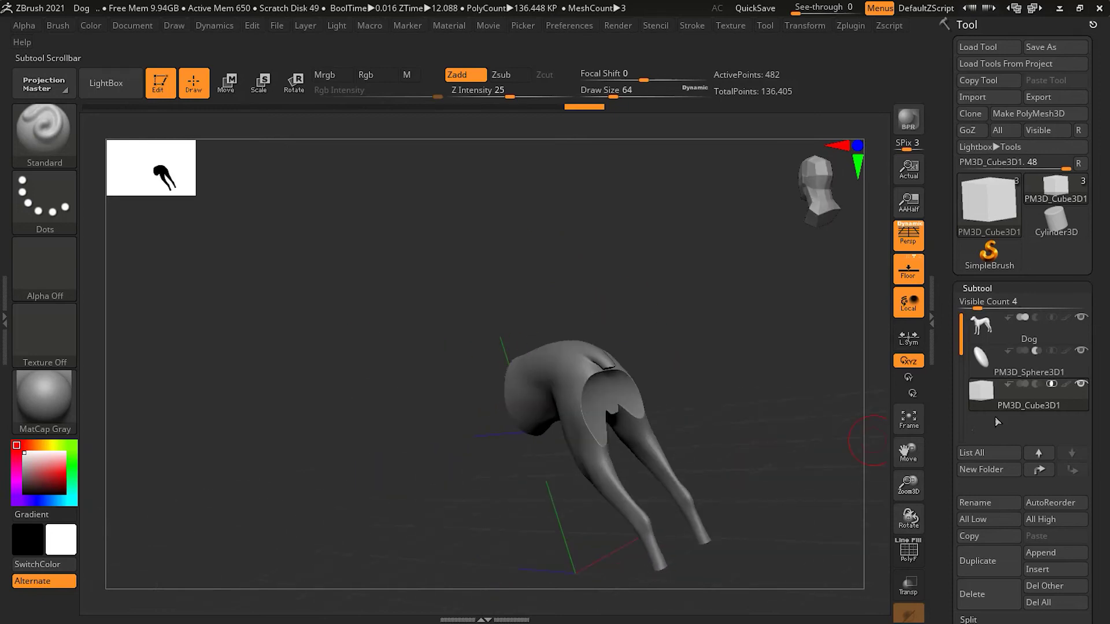
mouse_move(985, 362)
drag(727, 417, 756, 403)
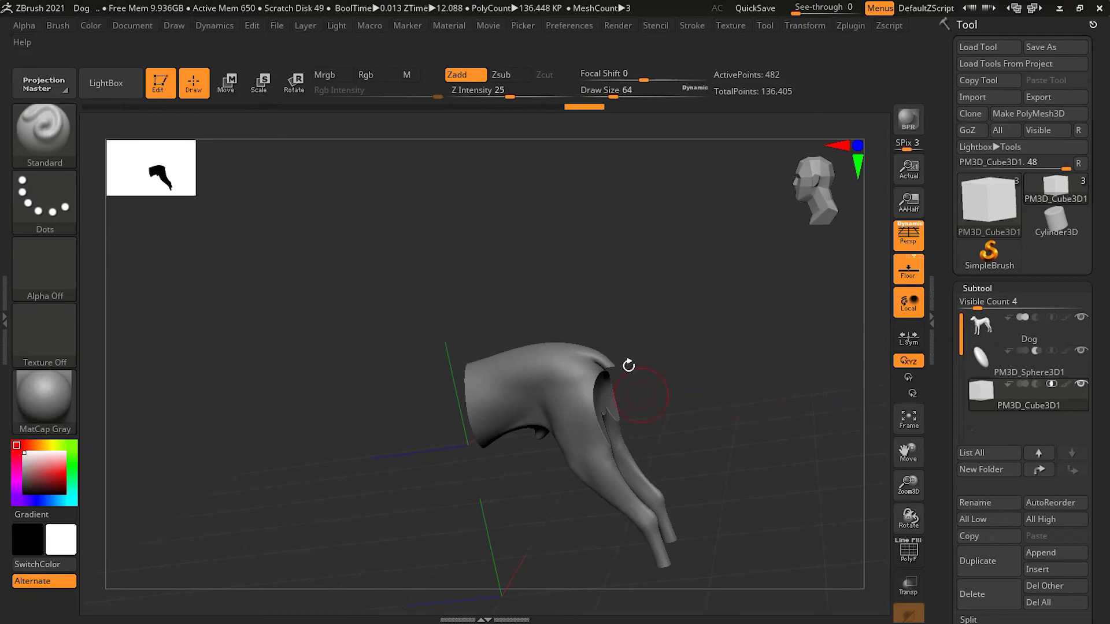
drag(689, 441, 854, 433)
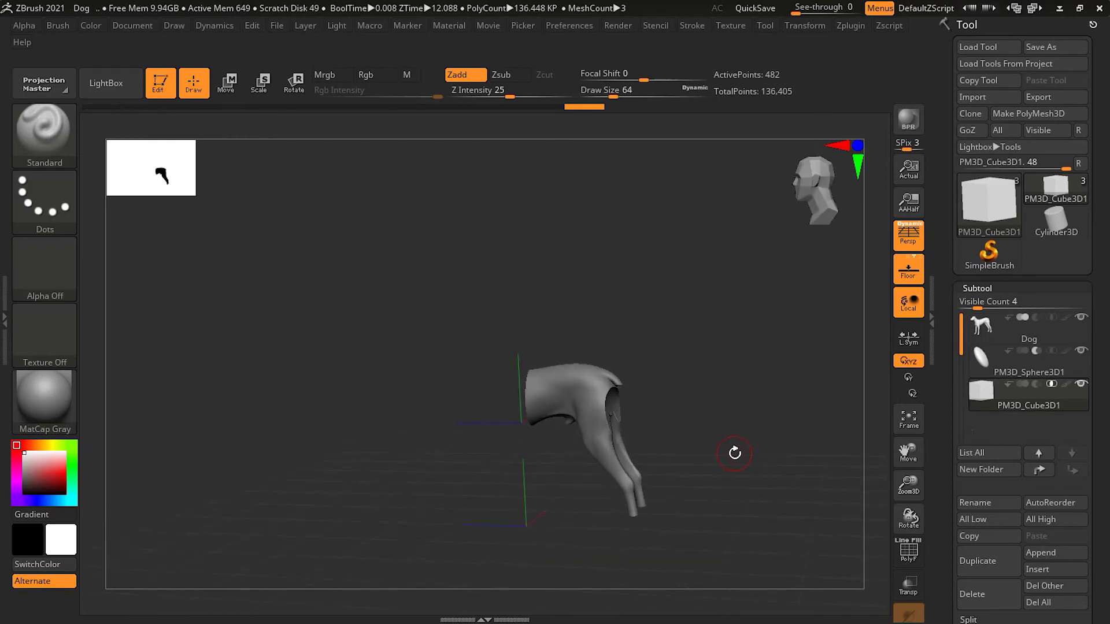
Step: Make the Dog subtool active and build up a raised bulge on its flank near the front cut with the Standard brush
mouse_move(728, 452)
mouse_down()
mouse_move(761, 445)
mouse_move(727, 452)
mouse_up()
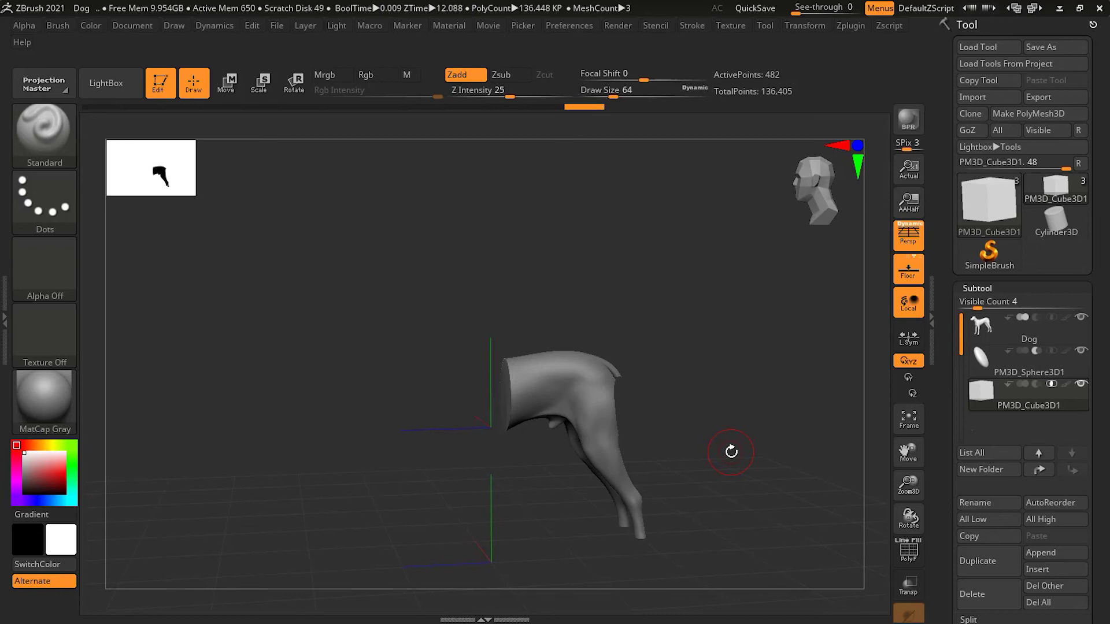
click(1020, 332)
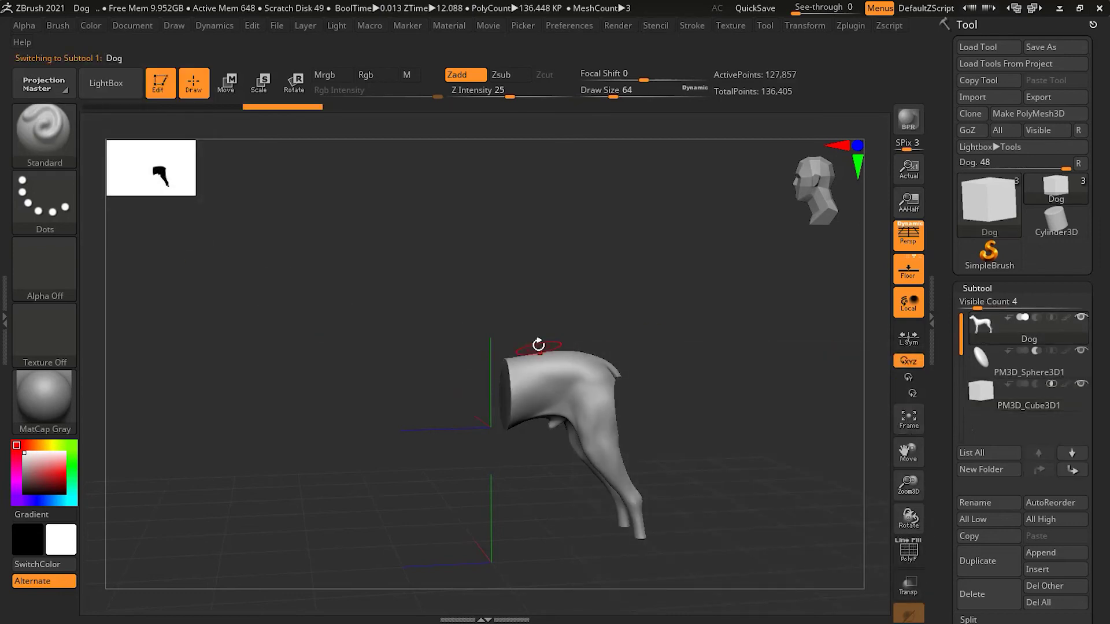
mouse_move(544, 322)
ctrl+right_down()
mouse_move(650, 303)
mouse_move(495, 327)
ctrl+right_up()
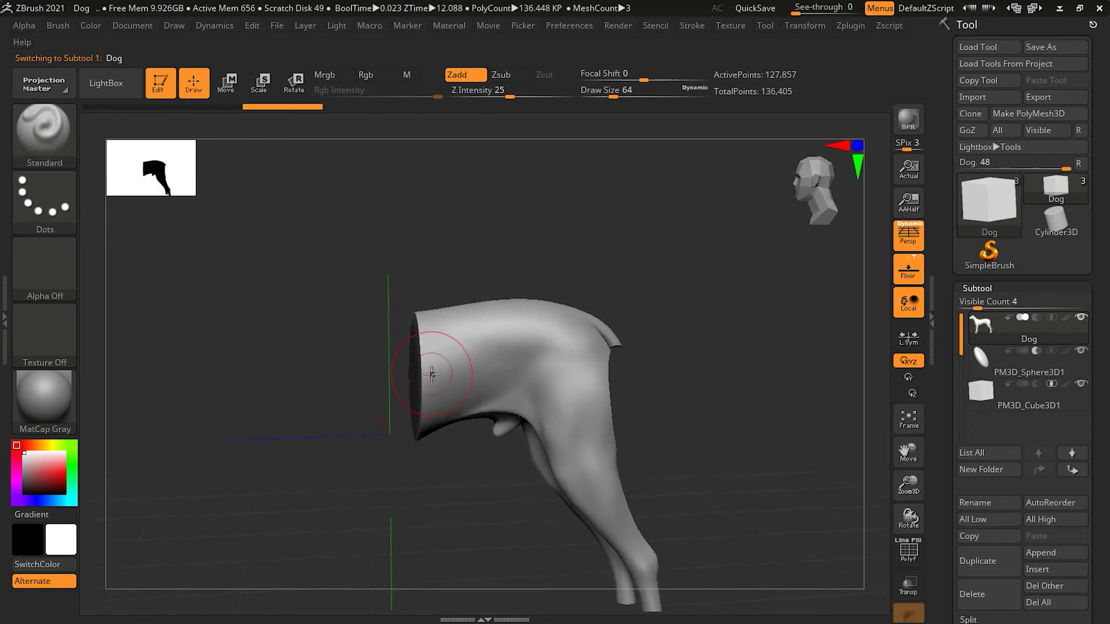
drag(417, 258, 468, 271)
drag(351, 384, 411, 263)
drag(466, 325, 552, 312)
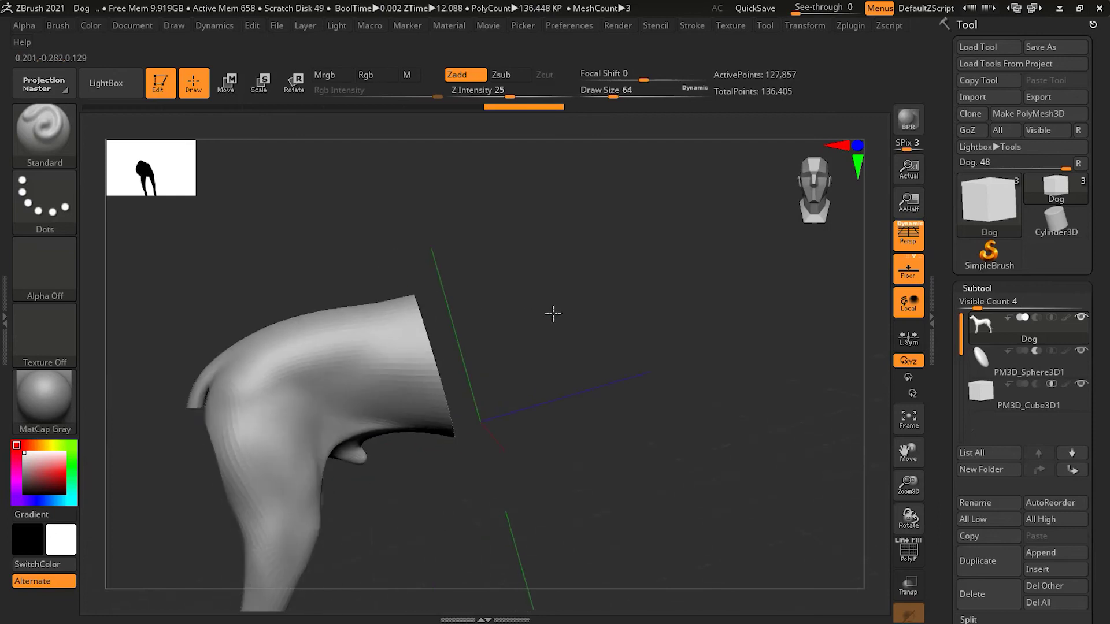
drag(506, 364, 443, 366)
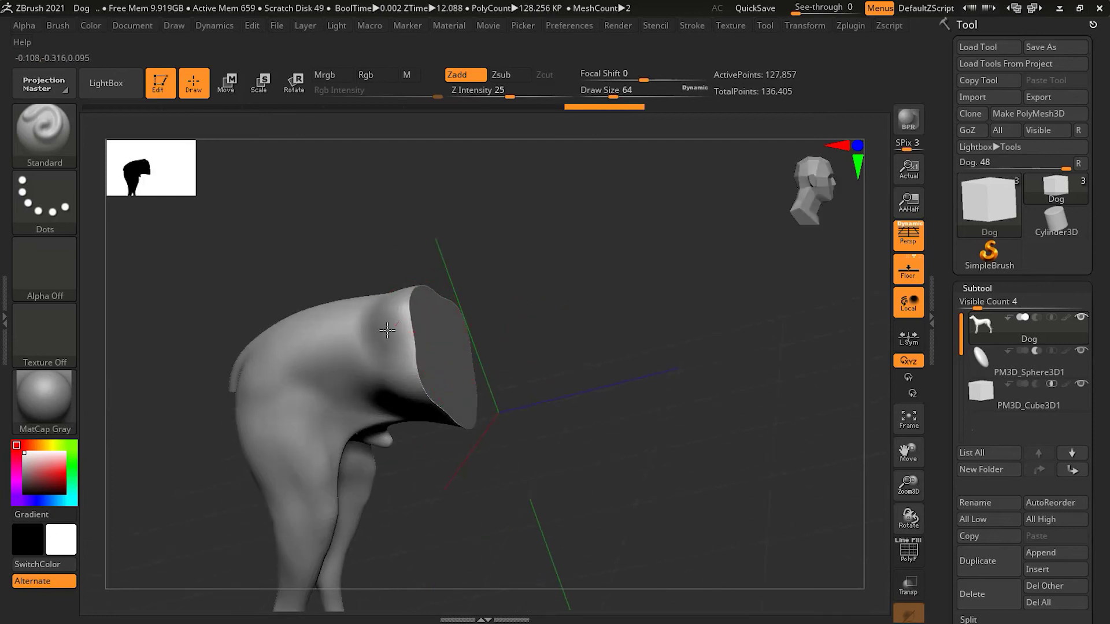
drag(387, 328, 560, 288)
drag(521, 384, 330, 280)
click(233, 84)
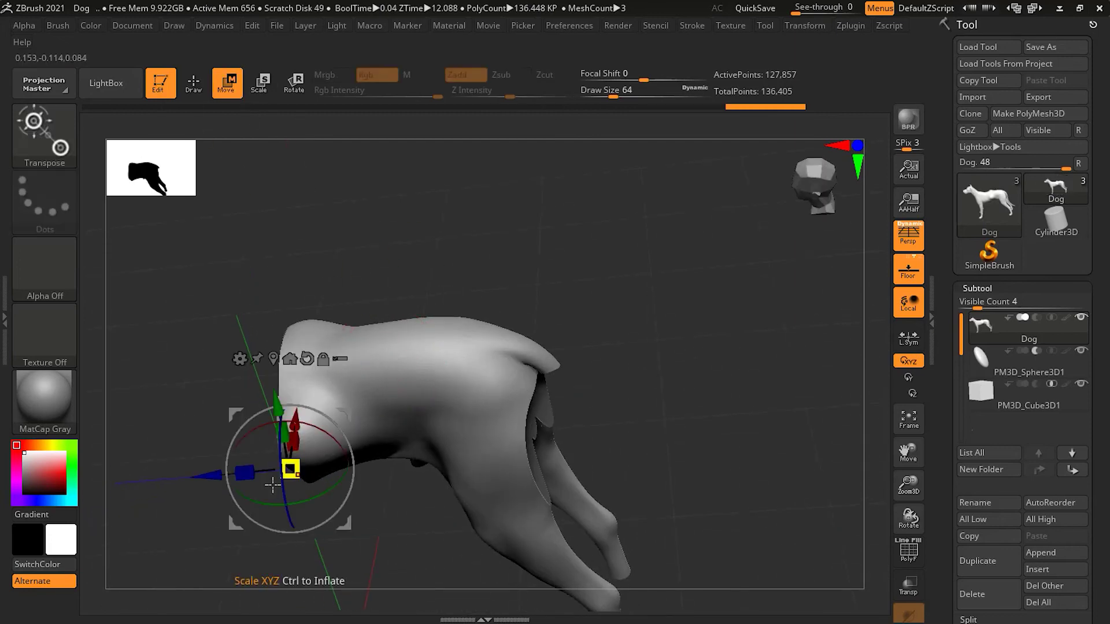
mouse_move(289, 438)
mouse_down()
mouse_move(304, 405)
mouse_move(315, 409)
mouse_move(306, 414)
mouse_up()
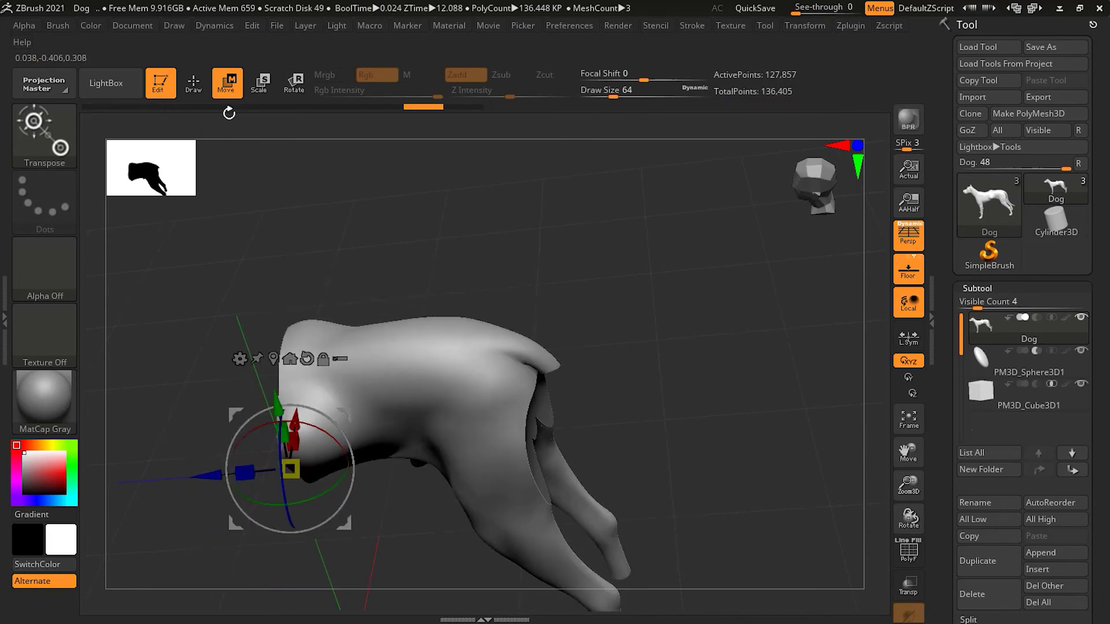
key(q)
Step: Make the subtracting sphere subtool active and sculpt its surface inside the rear cut with the Standard brush
drag(467, 276, 471, 250)
drag(573, 290, 539, 427)
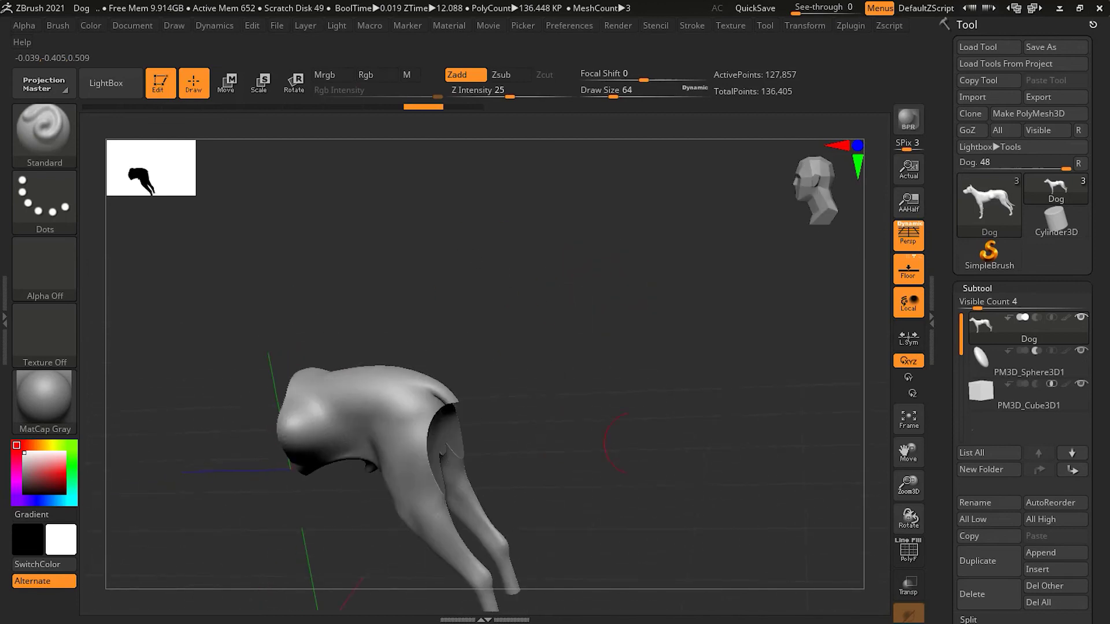
click(1008, 374)
drag(580, 459, 816, 420)
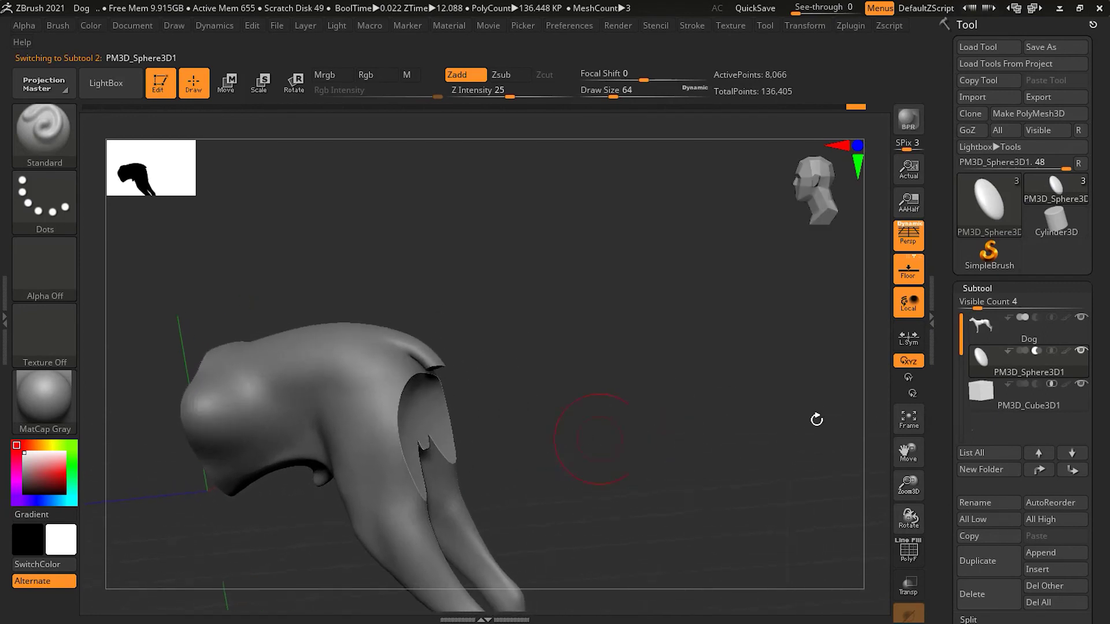
drag(711, 394, 693, 396)
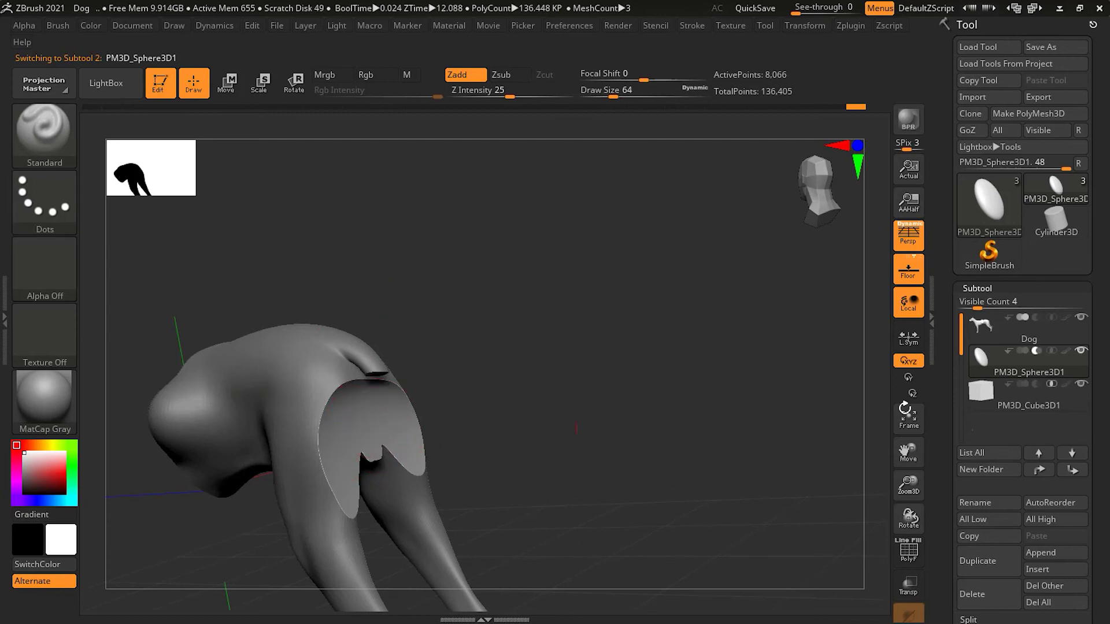
drag(492, 429, 464, 425)
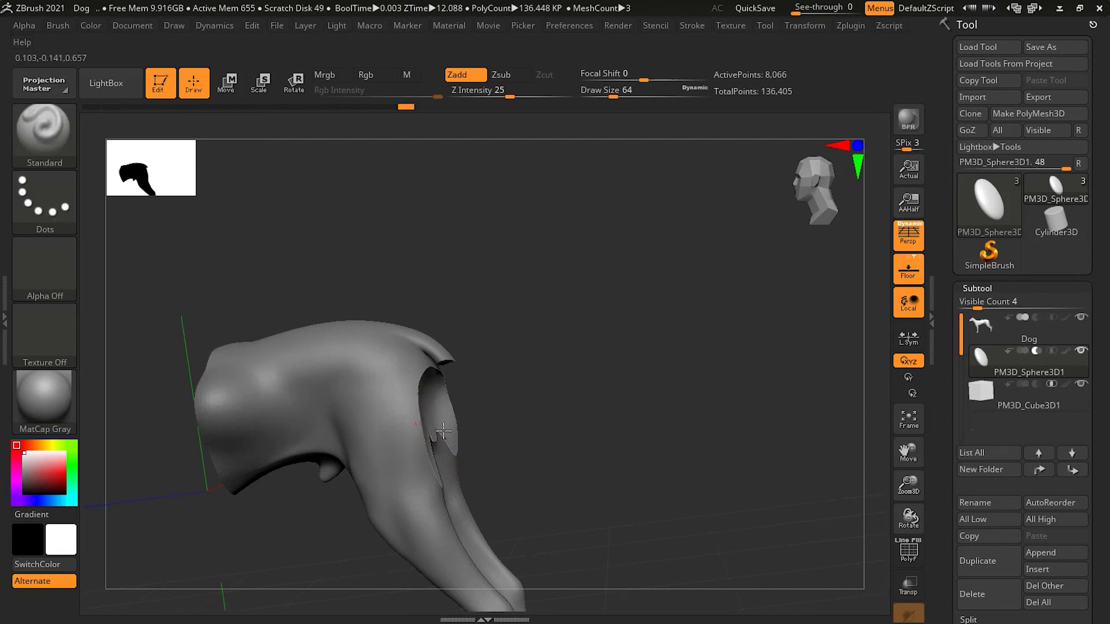
drag(437, 414, 464, 412)
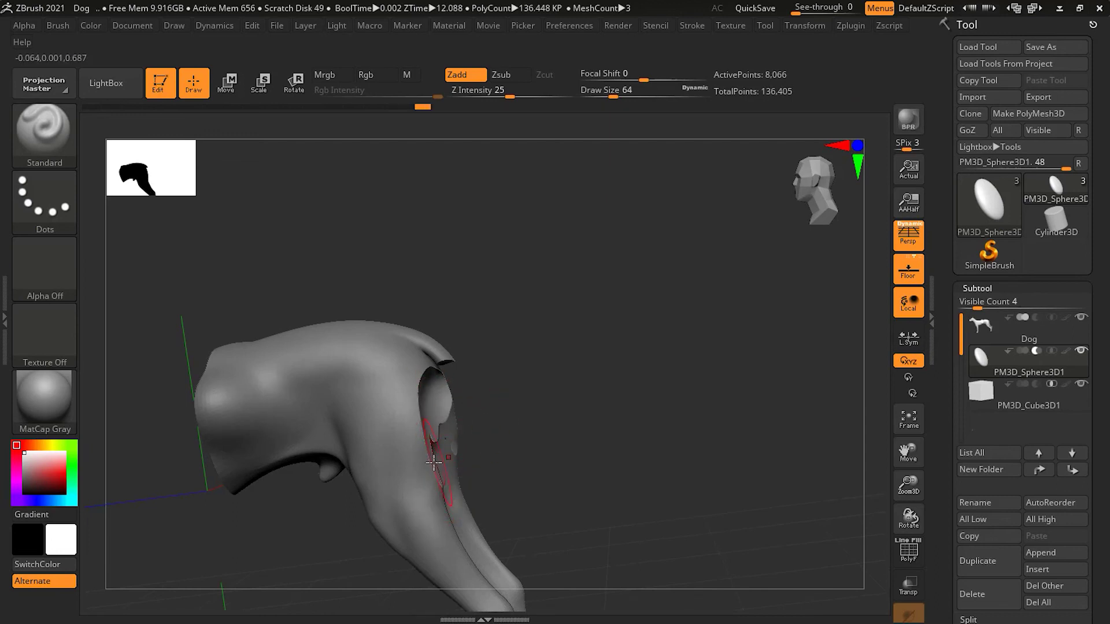
drag(537, 446, 513, 448)
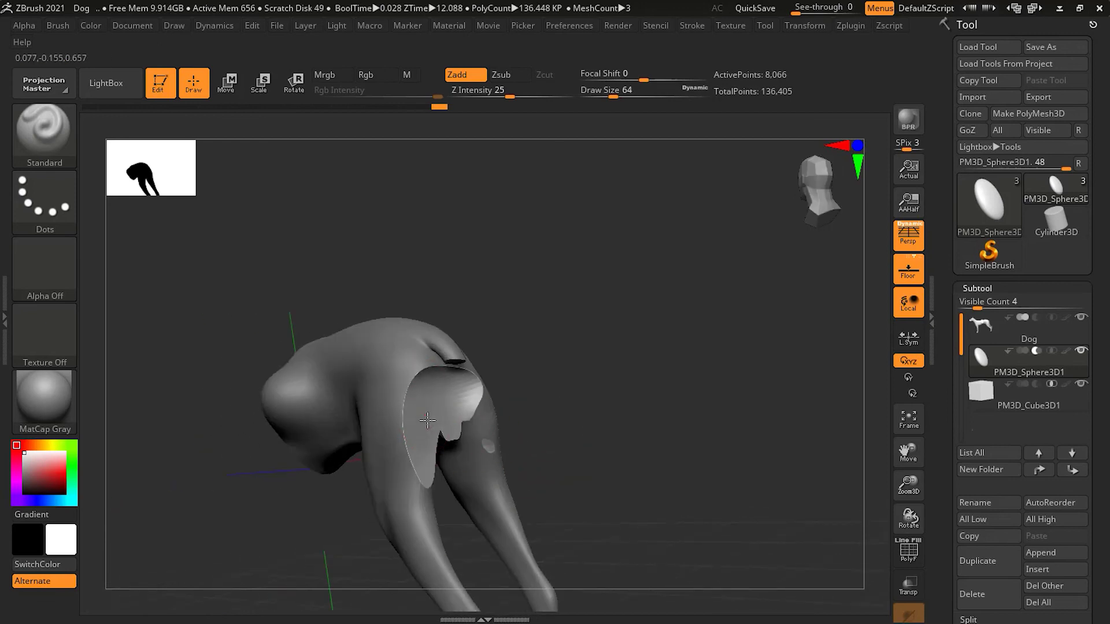
drag(419, 417, 442, 421)
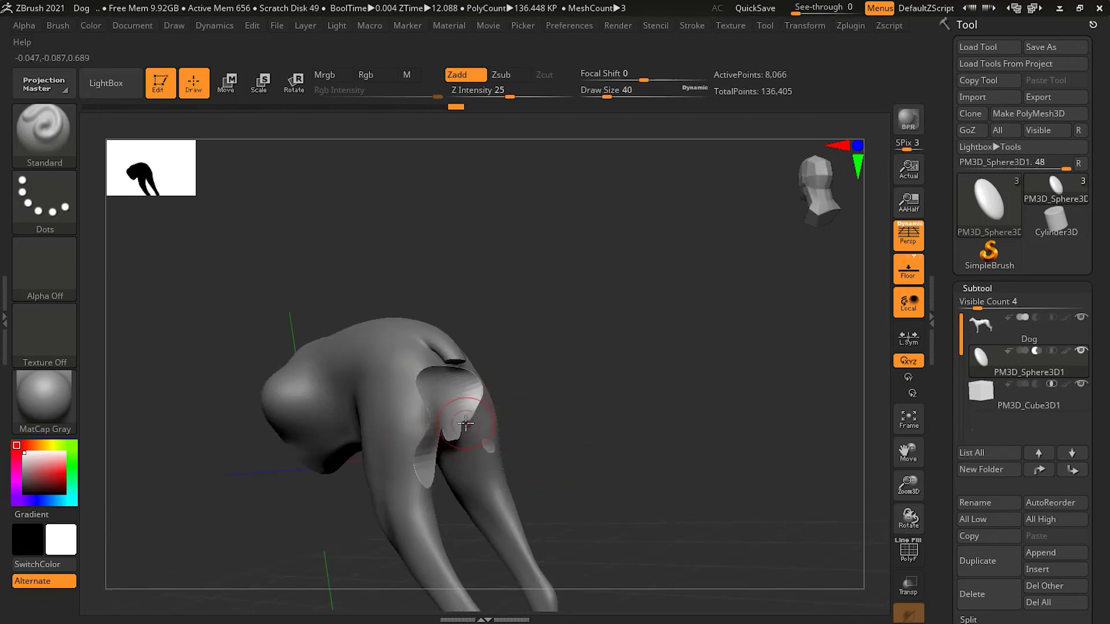
Step: Reduce the brush's Draw Size to 20 and sculpt finer, irregular detail across the rear cut on both hind legs
key([)
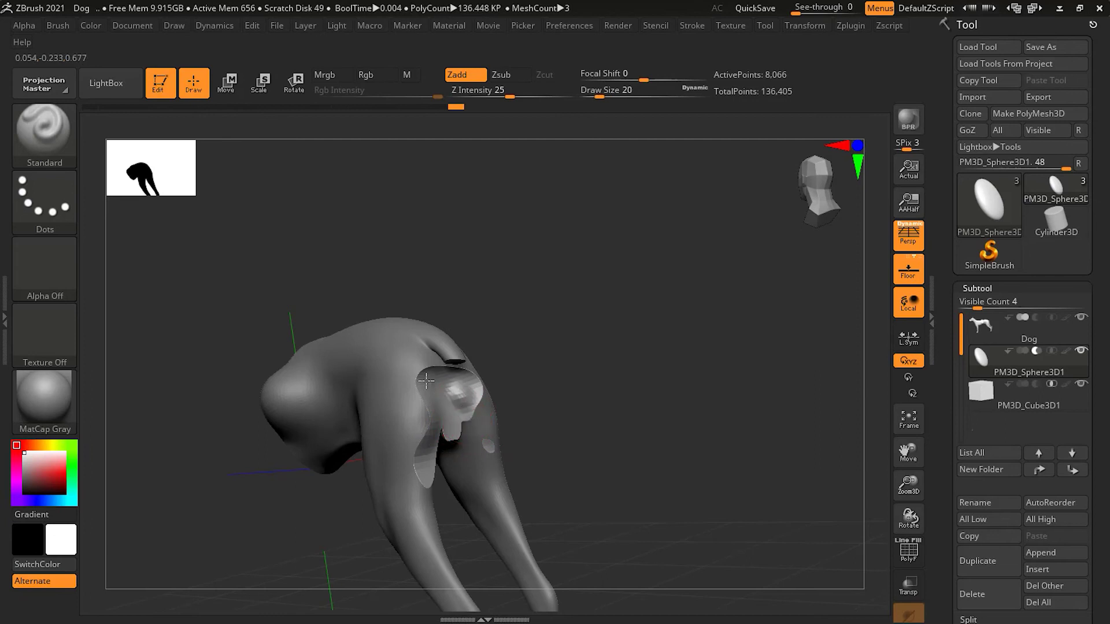
drag(499, 365, 483, 378)
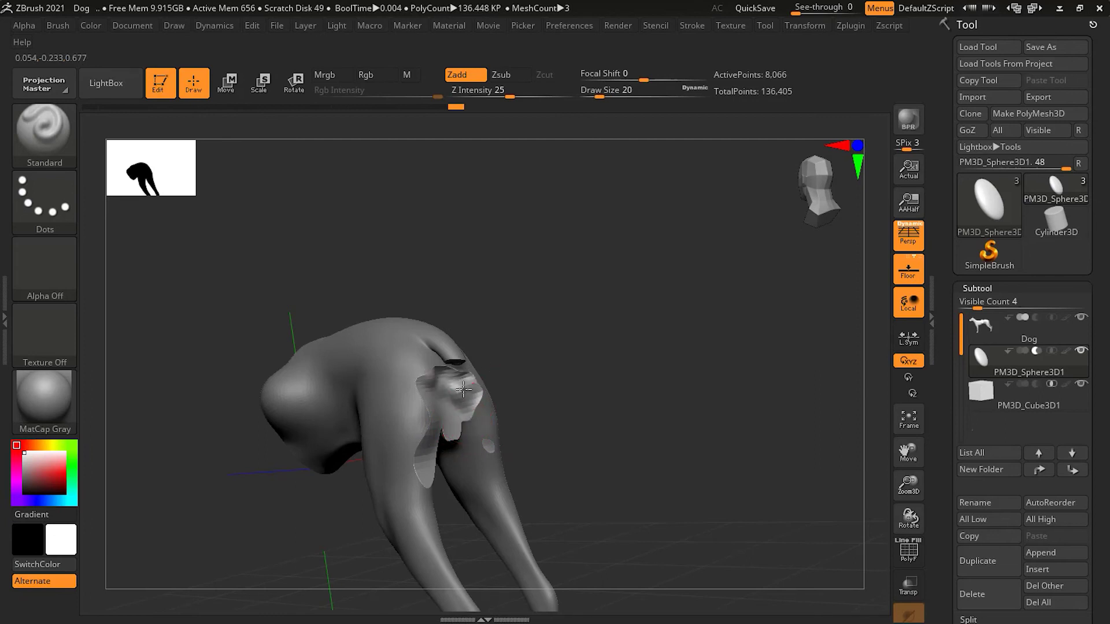
drag(457, 429, 424, 446)
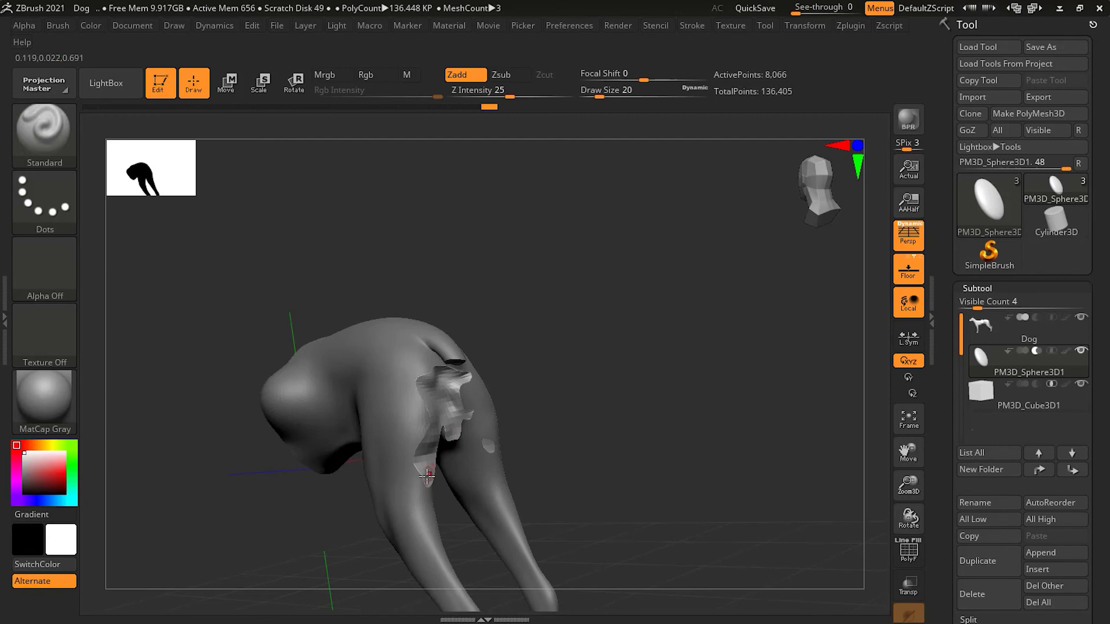
drag(545, 431, 522, 443)
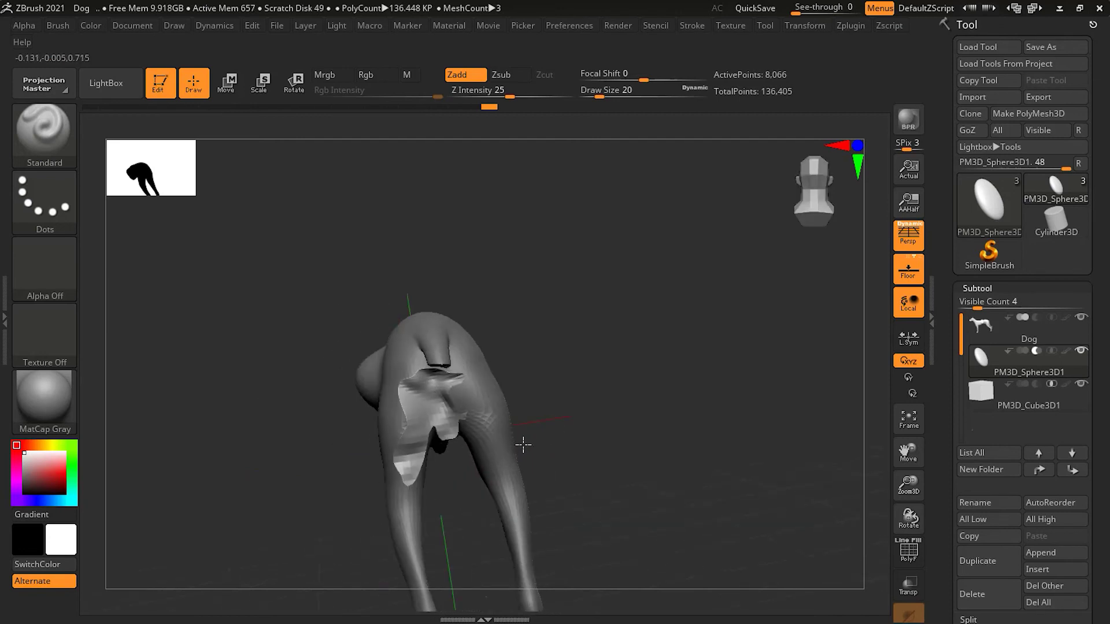
mouse_move(480, 400)
mouse_down()
mouse_move(485, 431)
mouse_move(474, 376)
mouse_up()
mouse_move(393, 368)
mouse_down()
mouse_move(411, 435)
mouse_move(416, 398)
mouse_move(423, 414)
mouse_move(416, 405)
mouse_move(413, 430)
mouse_up()
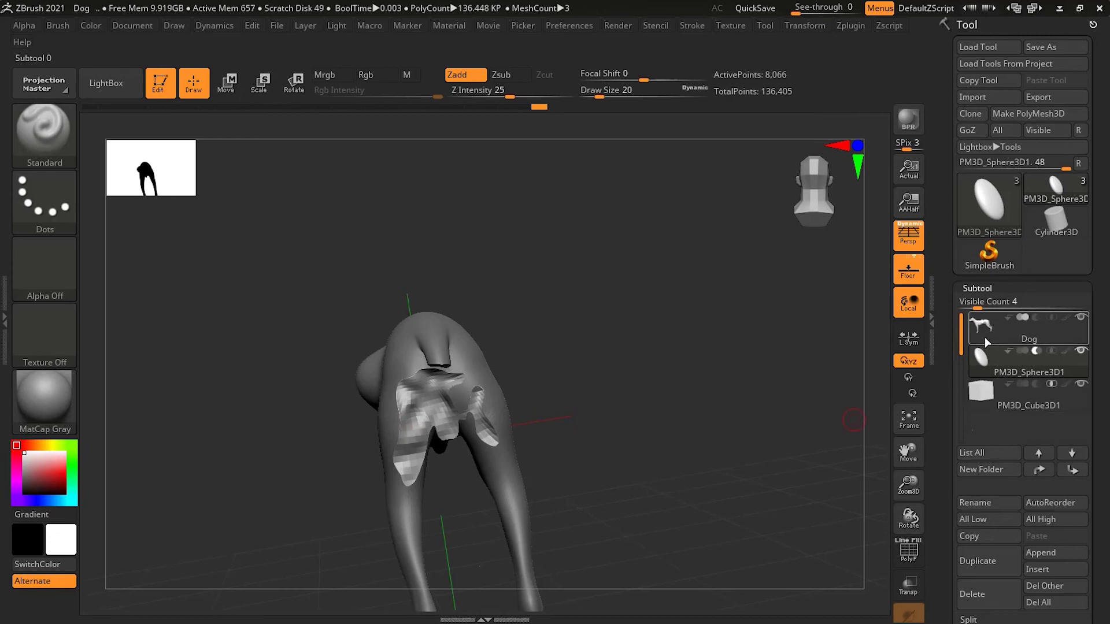
drag(634, 417, 669, 411)
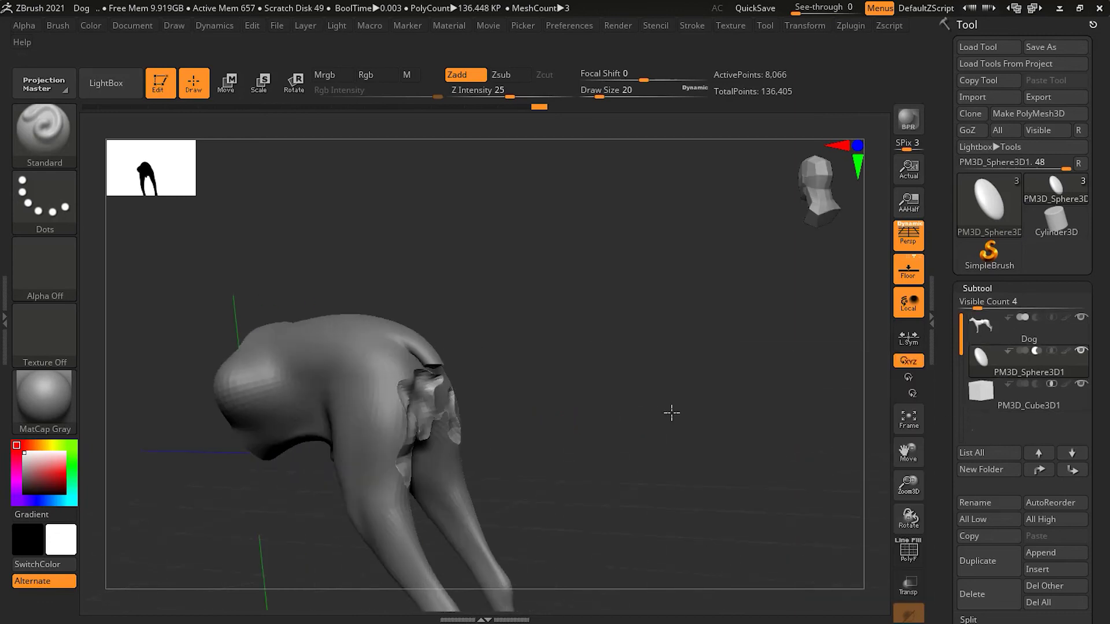
Step: Set the sphere subtool to Boolean addition and temporarily hide the dog to examine the sculpted sphere
mouse_move(1022, 373)
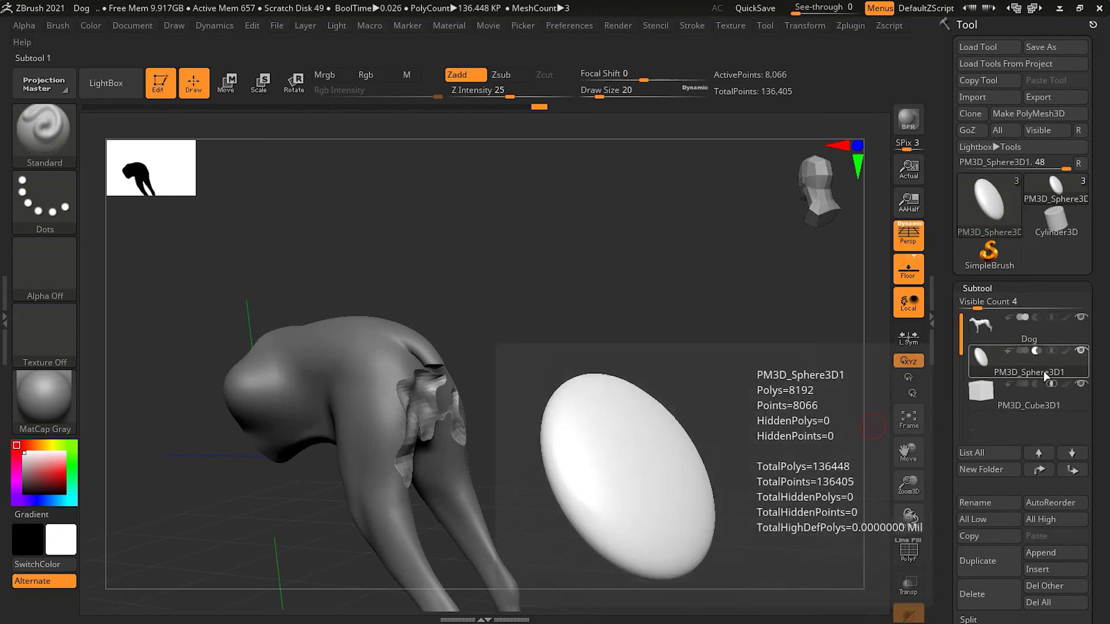
click(1022, 350)
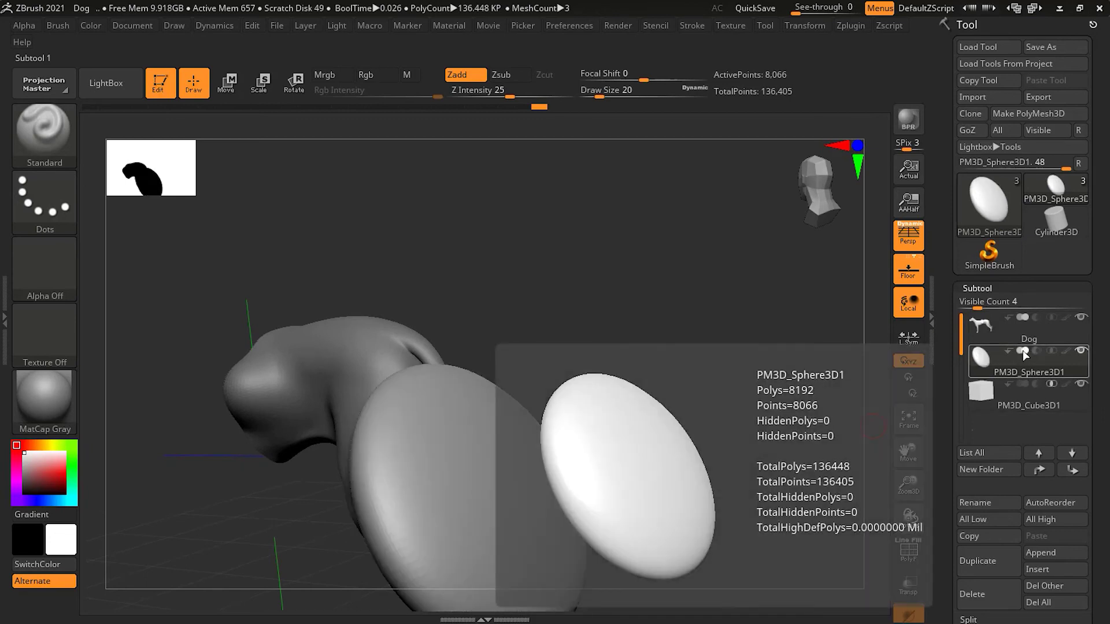
mouse_move(1082, 322)
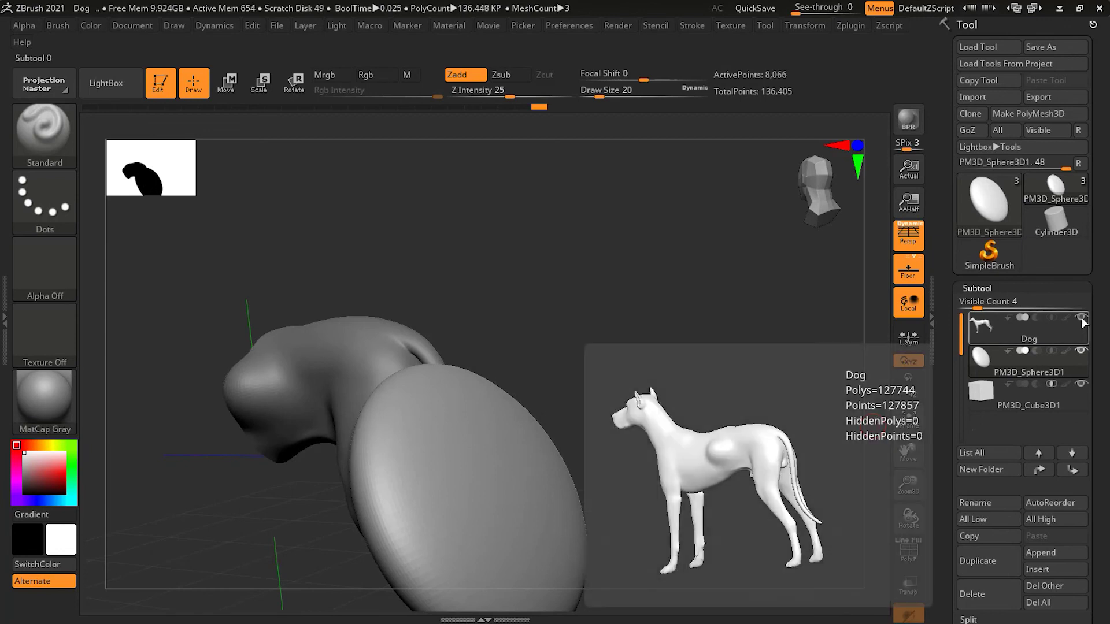
click(1081, 317)
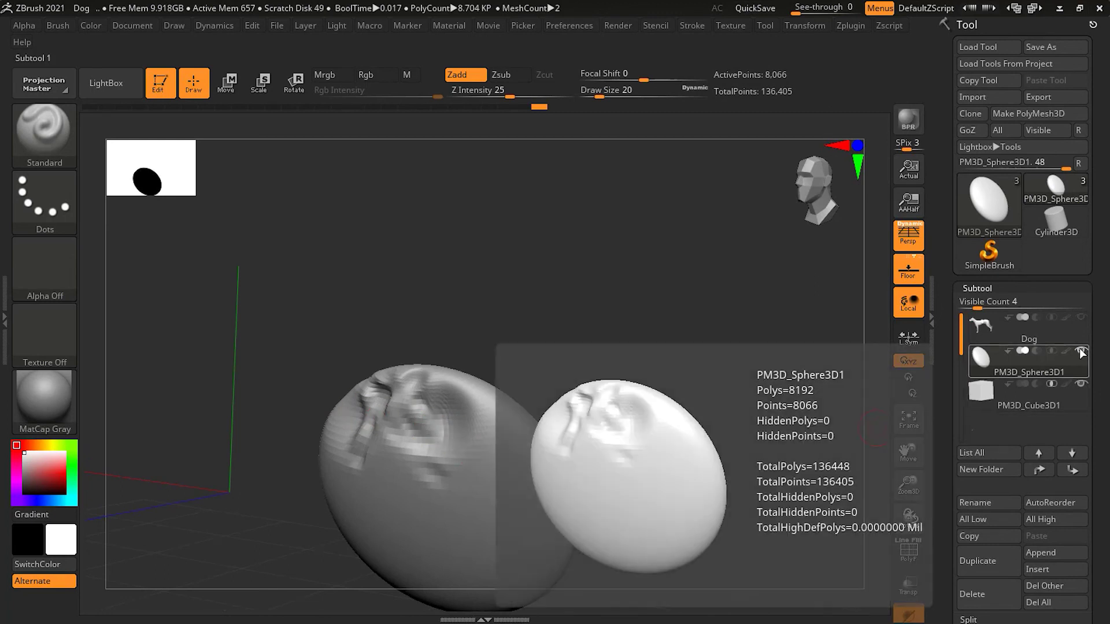
click(1081, 318)
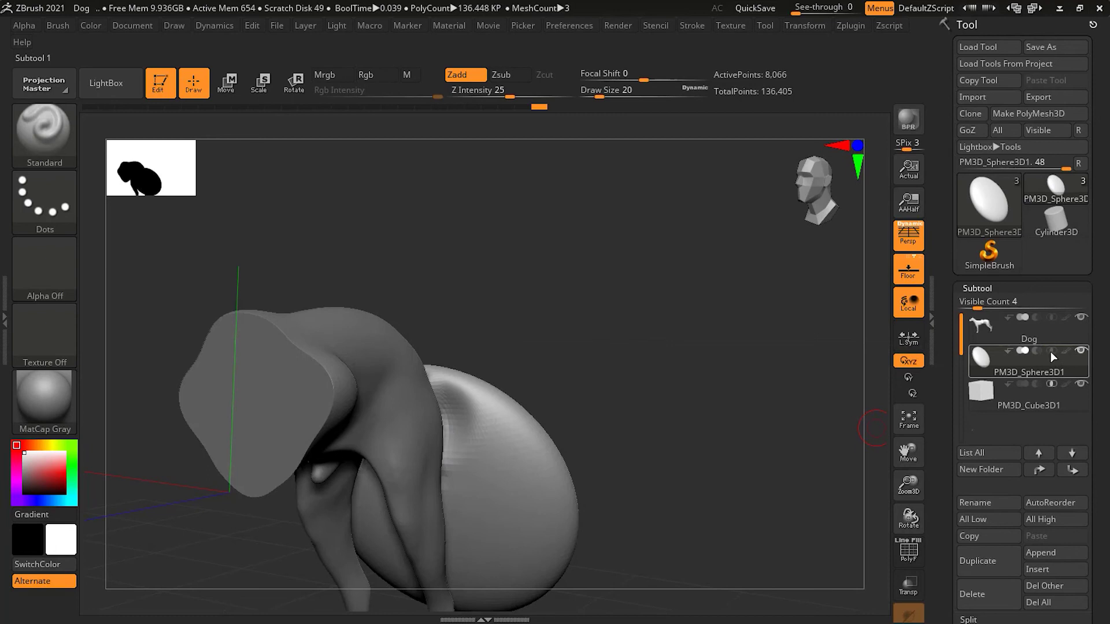
Step: Set the sphere subtool to Boolean subtraction and inspect the carved hindquarters from behind
click(1036, 351)
drag(771, 426, 425, 393)
mouse_move(585, 441)
mouse_down()
mouse_move(520, 454)
mouse_move(555, 442)
mouse_move(584, 457)
mouse_move(565, 463)
mouse_move(584, 433)
mouse_up()
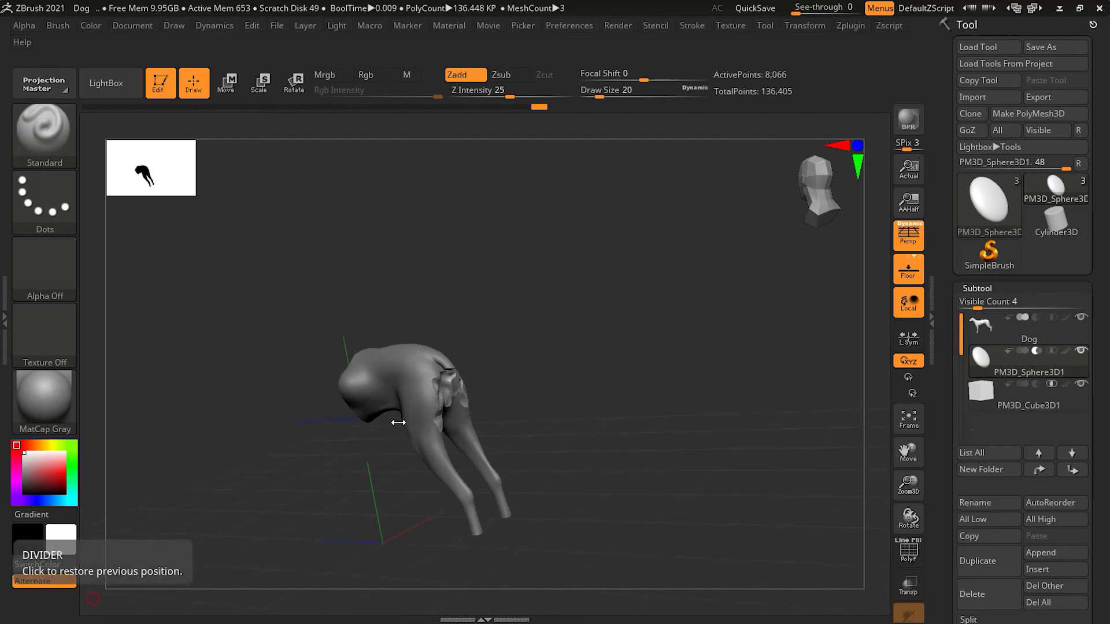
drag(611, 382, 174, 425)
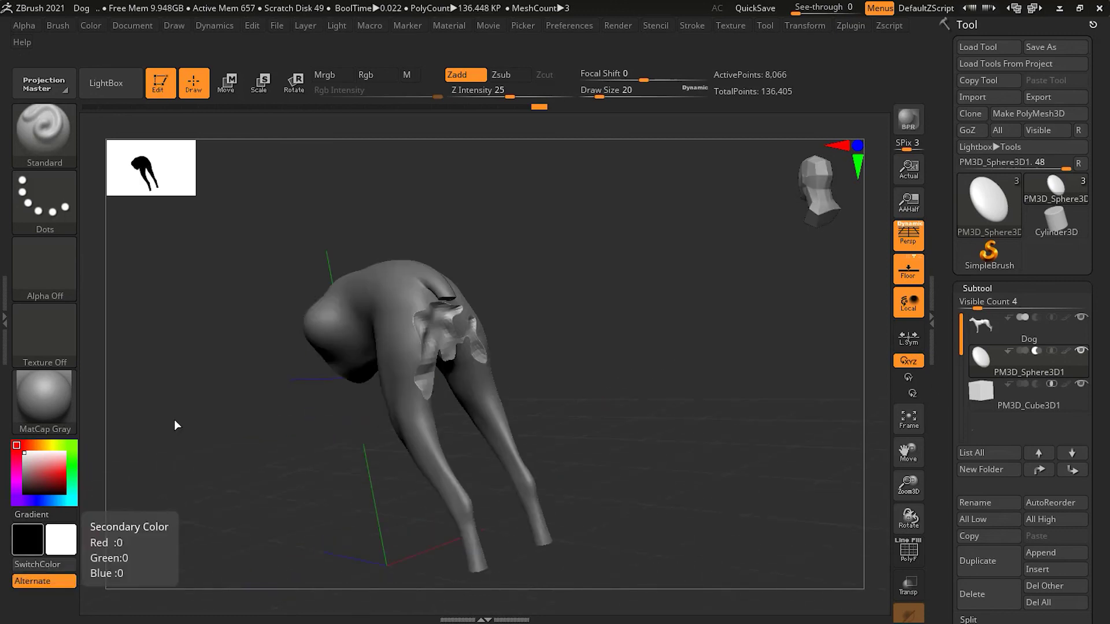